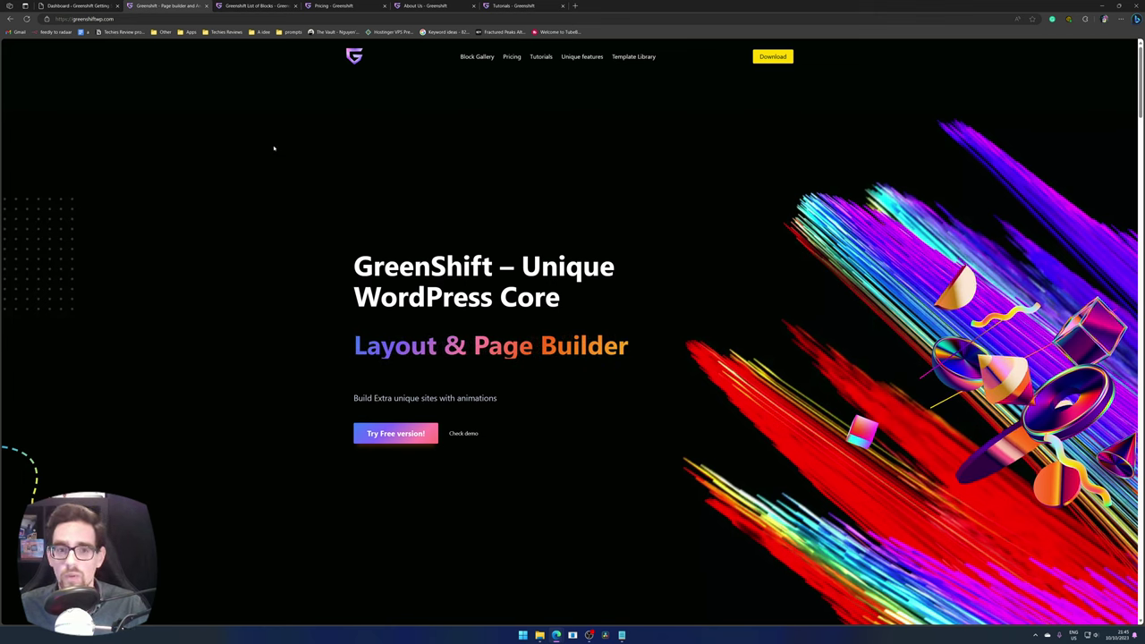
Review the Greenshift website's home, block list, pricing, About Us and tutorials pages.
{"action": "scroll", "coordinate": [299, 179], "scroll_direction": "down", "scroll_amount": 10}
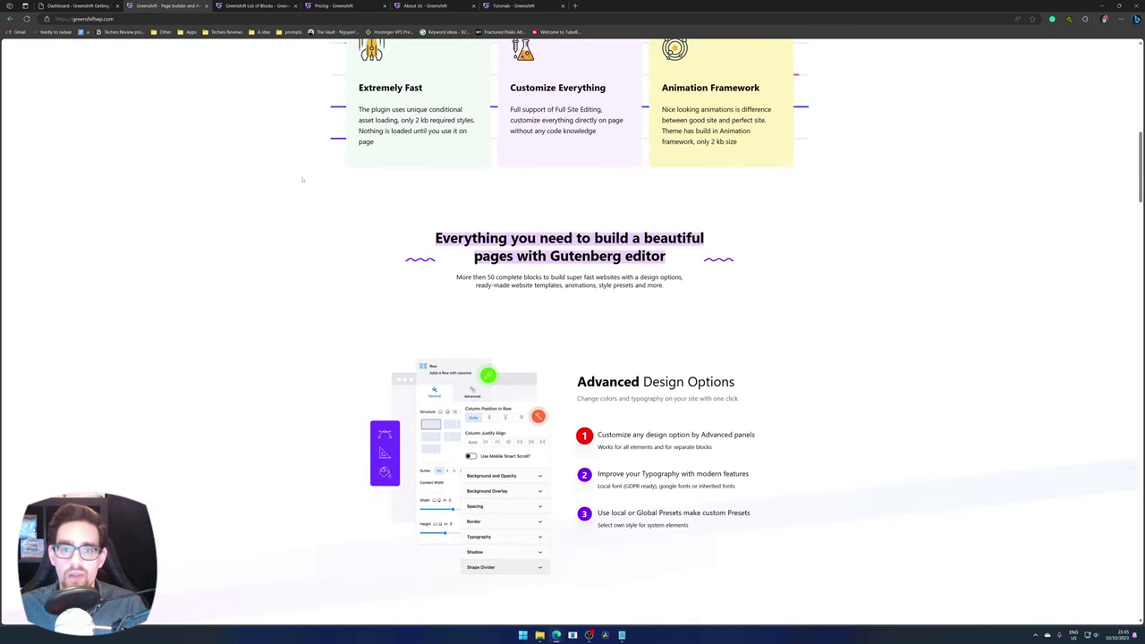
{"action": "scroll", "coordinate": [300, 178], "scroll_direction": "down", "scroll_amount": 1}
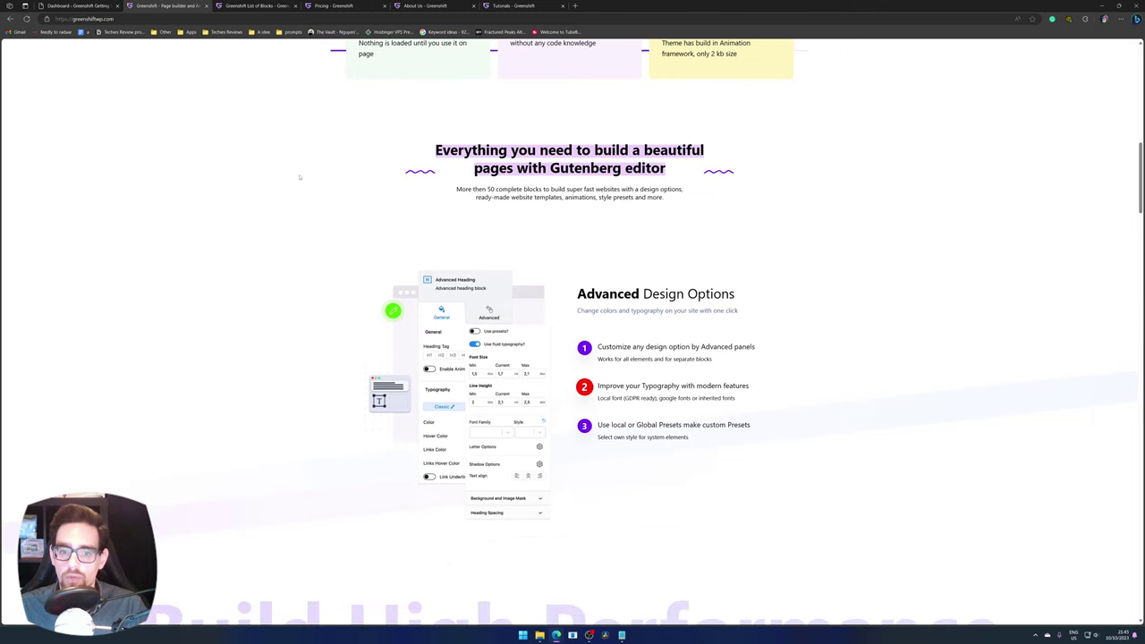
{"action": "left_click", "coordinate": [255, 5]}
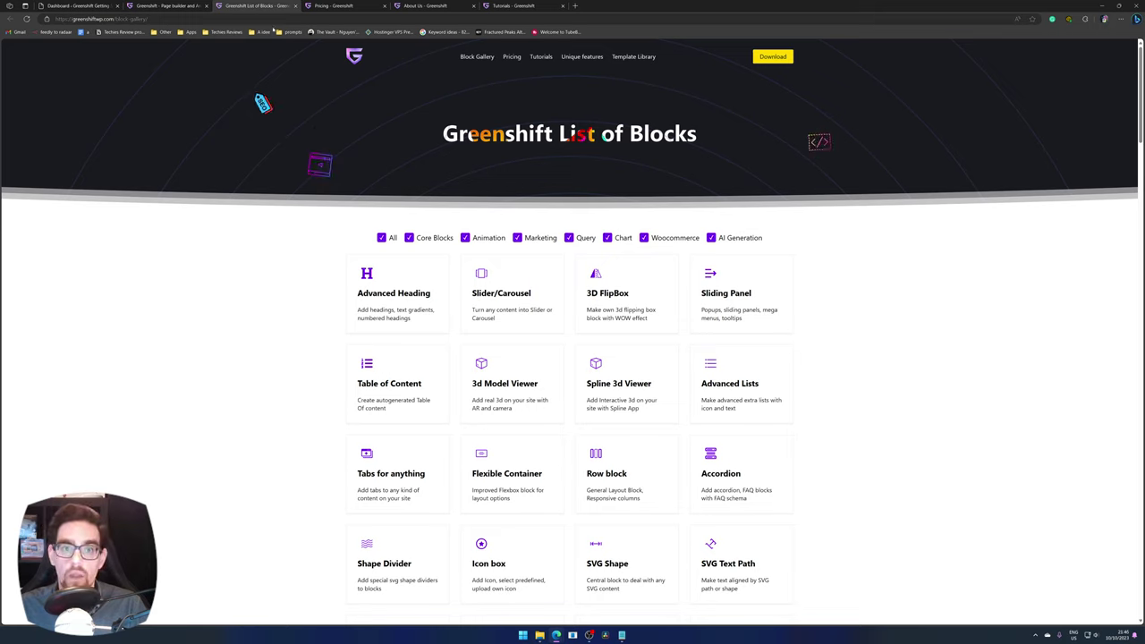
{"action": "left_click", "coordinate": [333, 6]}
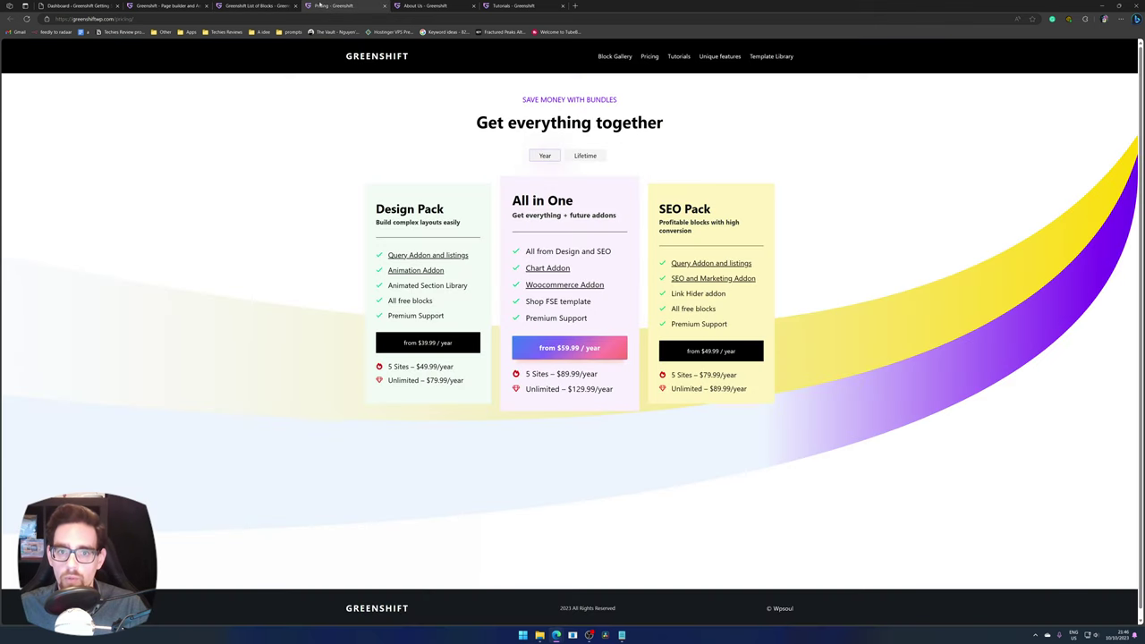
{"action": "left_click", "coordinate": [424, 5]}
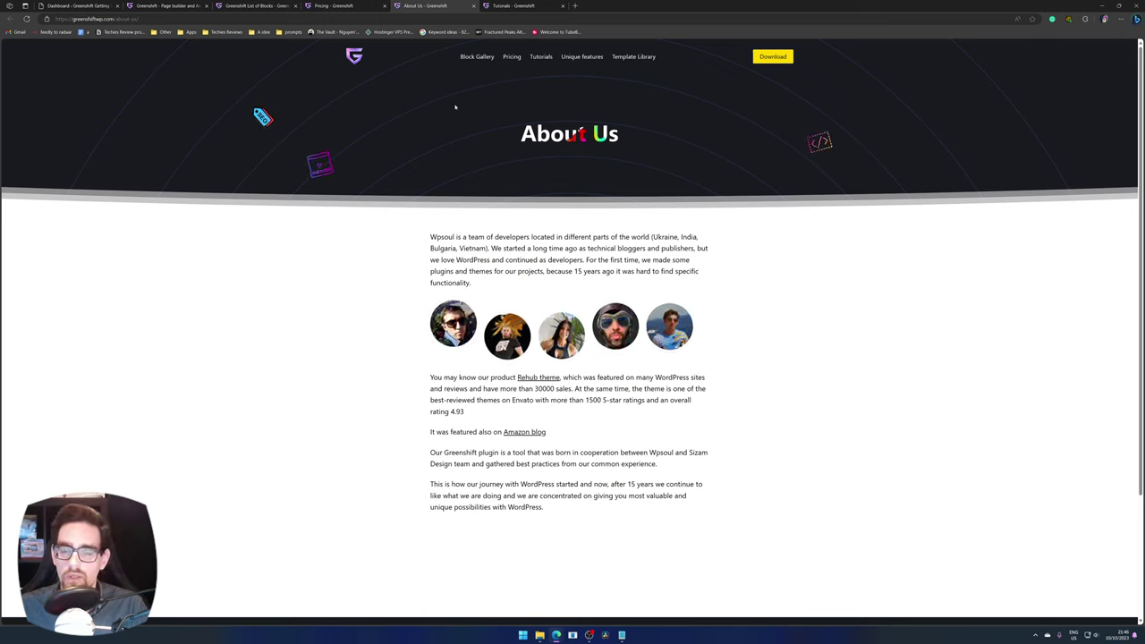
{"action": "left_click", "coordinate": [496, 8]}
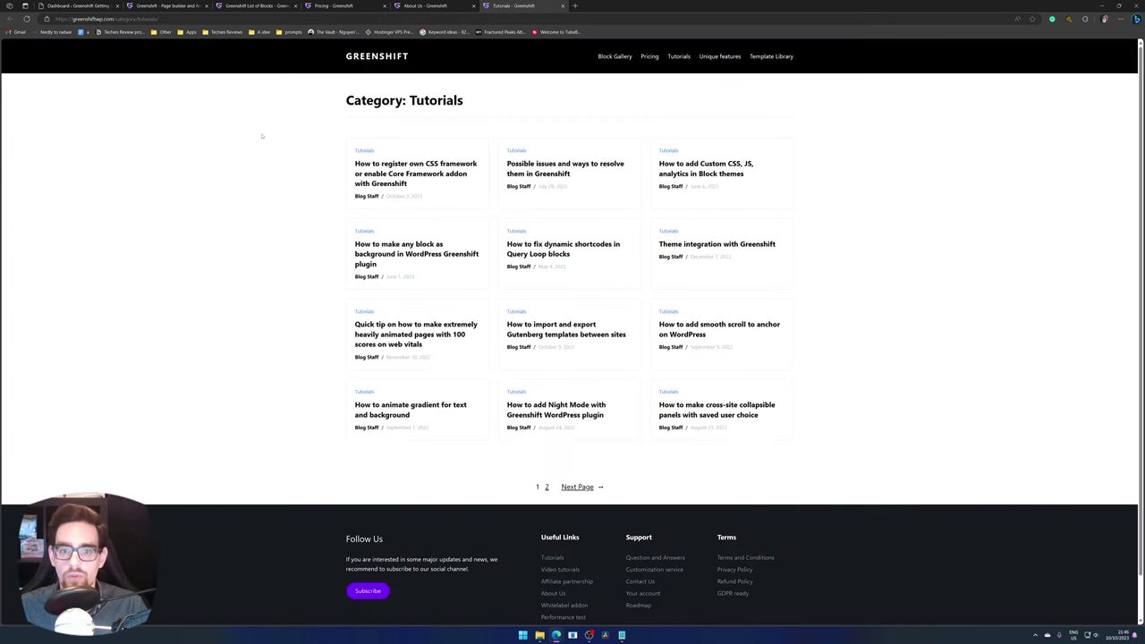
{"action": "left_click", "coordinate": [413, 163]}
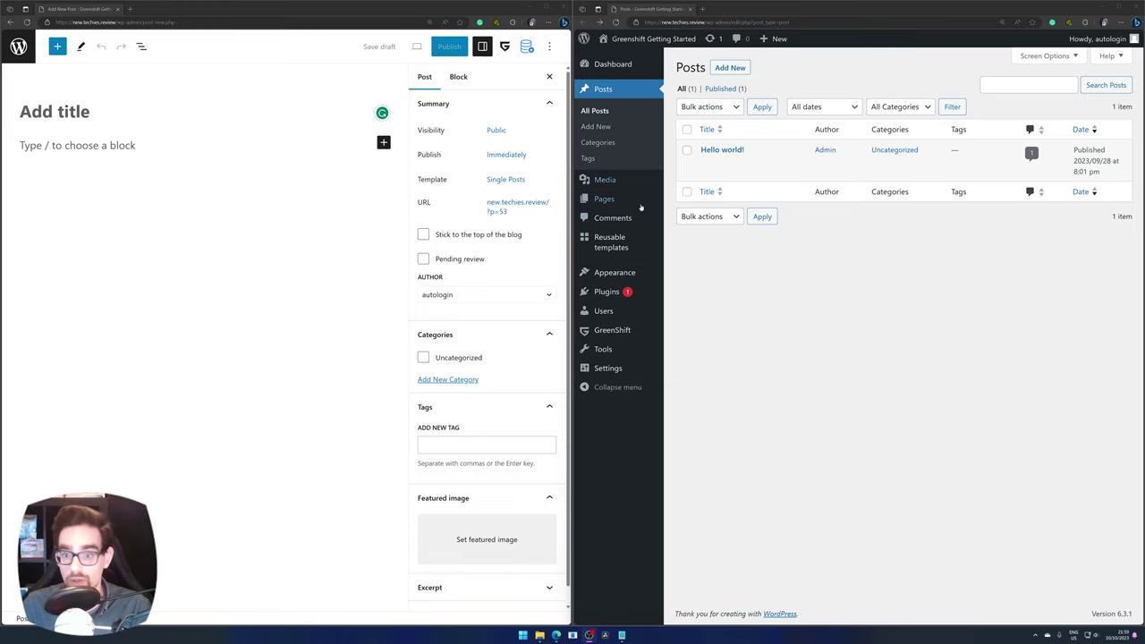
Create a new page and examine its parent page choices alongside the new post's template options.
{"action": "mouse_move", "coordinate": [605, 199]}
{"action": "left_click", "coordinate": [690, 217]}
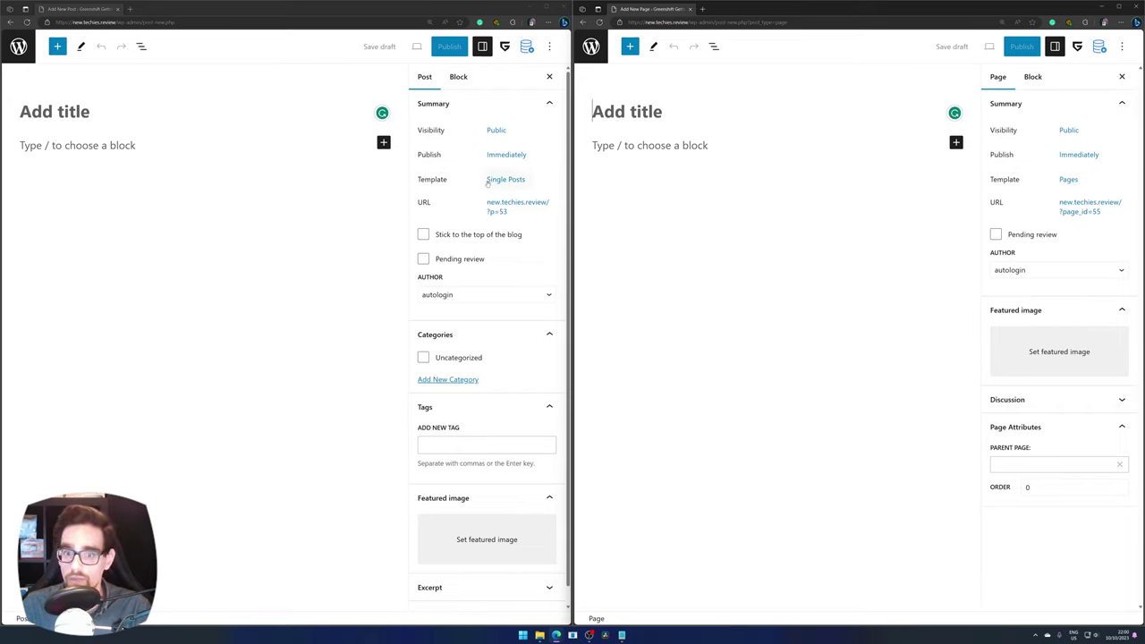
{"action": "left_click", "coordinate": [497, 180]}
{"action": "left_click", "coordinate": [479, 261]}
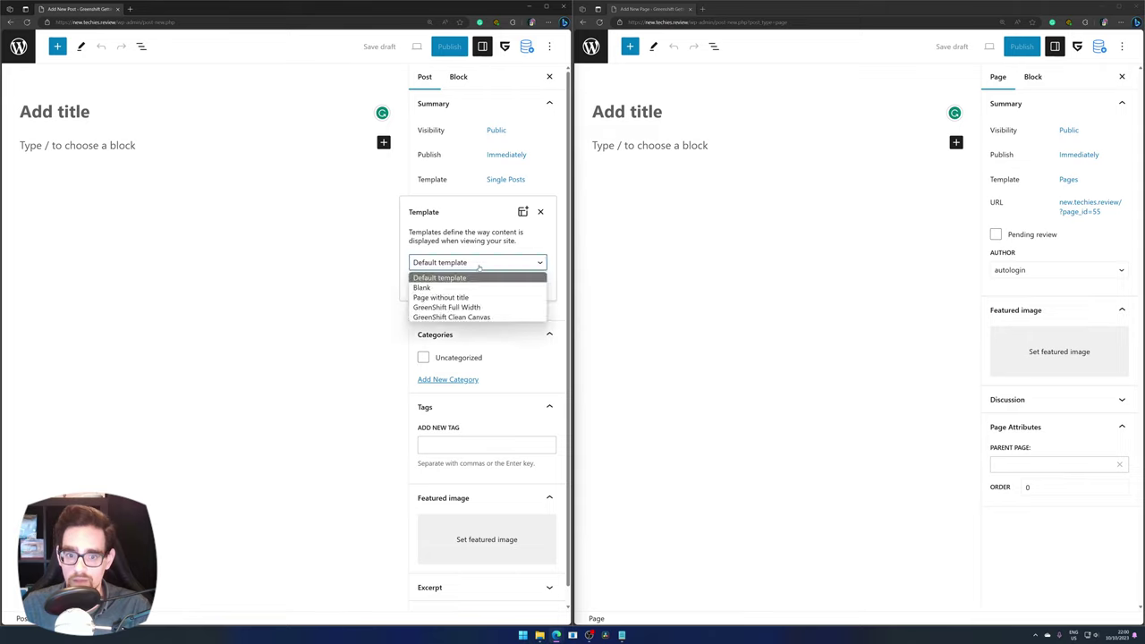
{"action": "left_click", "coordinate": [454, 180]}
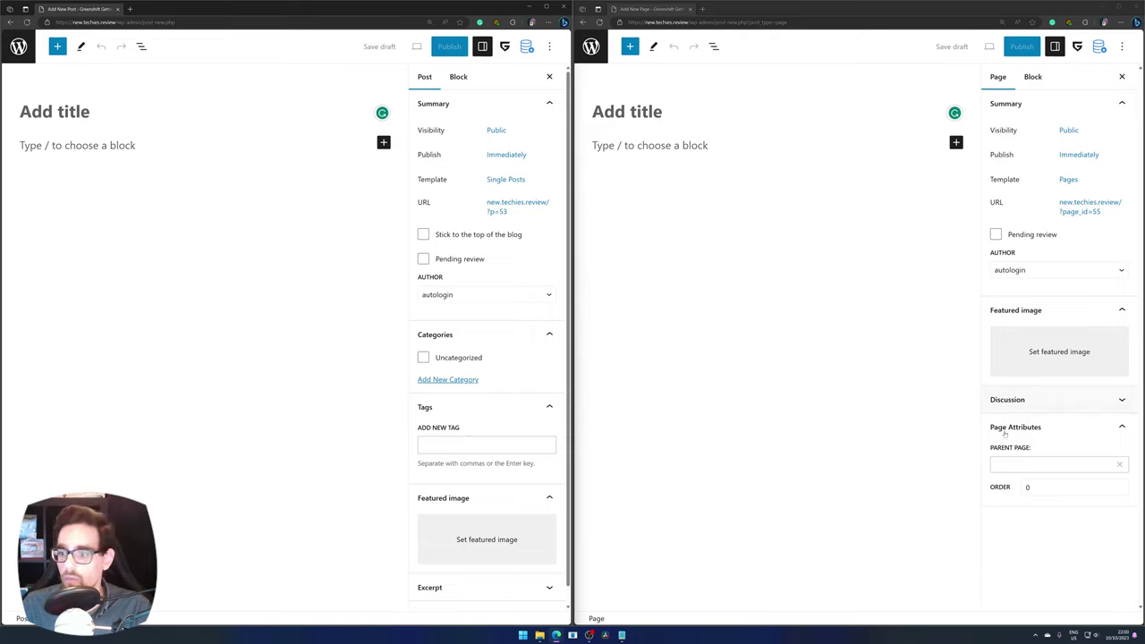
{"action": "left_click", "coordinate": [1061, 462]}
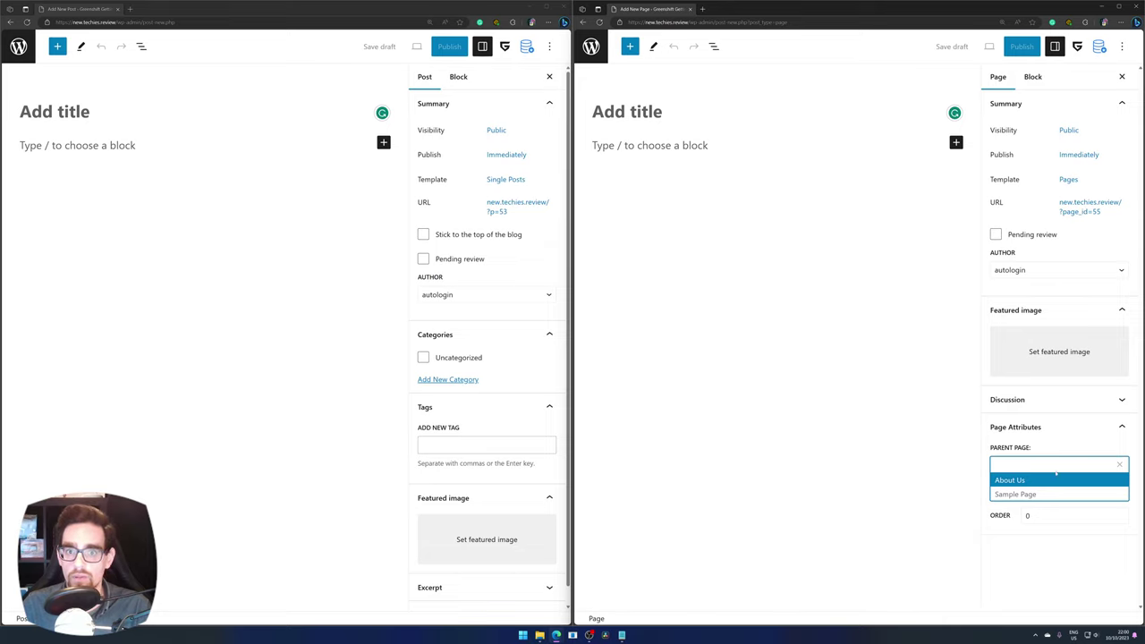
{"action": "left_click", "coordinate": [836, 348]}
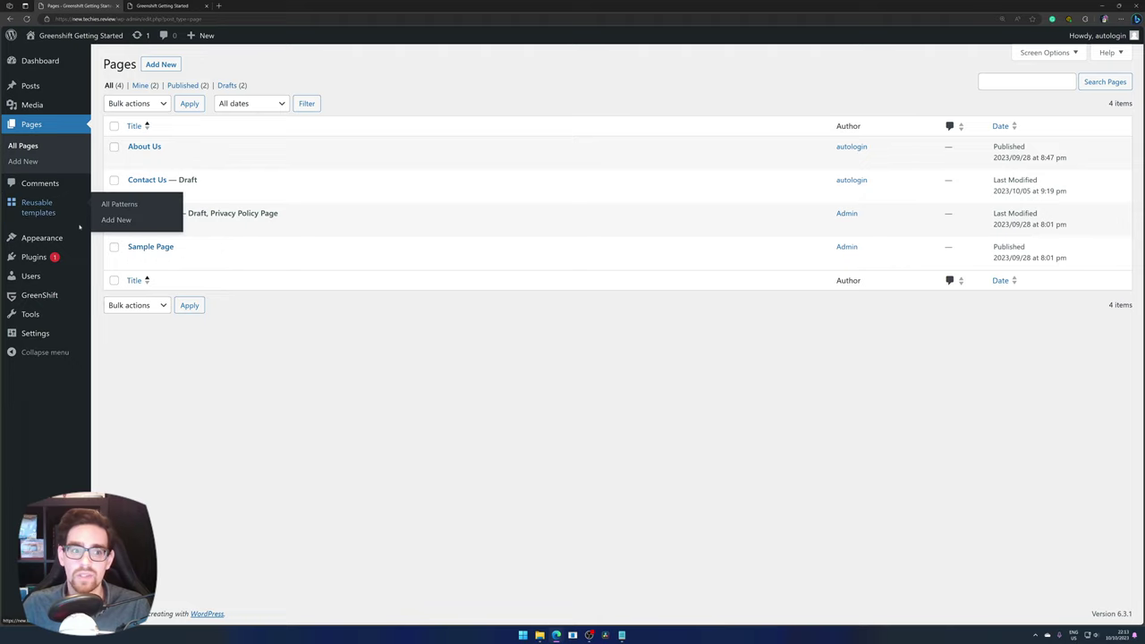
Open the Front Page template for editing in the WordPress site editor.
{"action": "mouse_move", "coordinate": [73, 238]}
{"action": "left_click", "coordinate": [111, 255]}
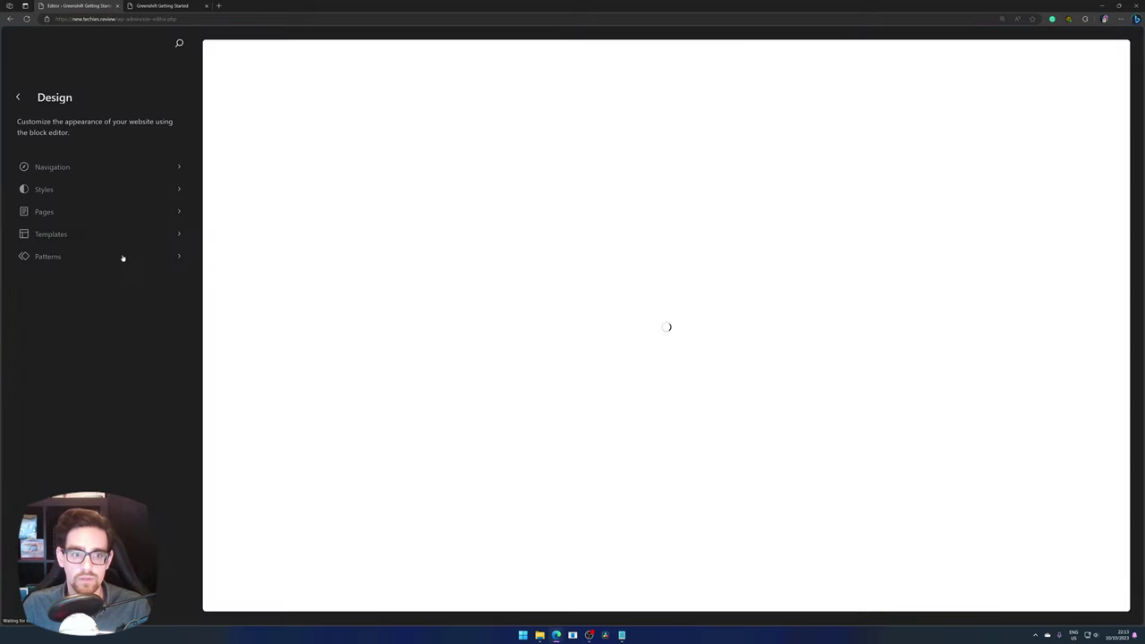
{"action": "left_click", "coordinate": [43, 211]}
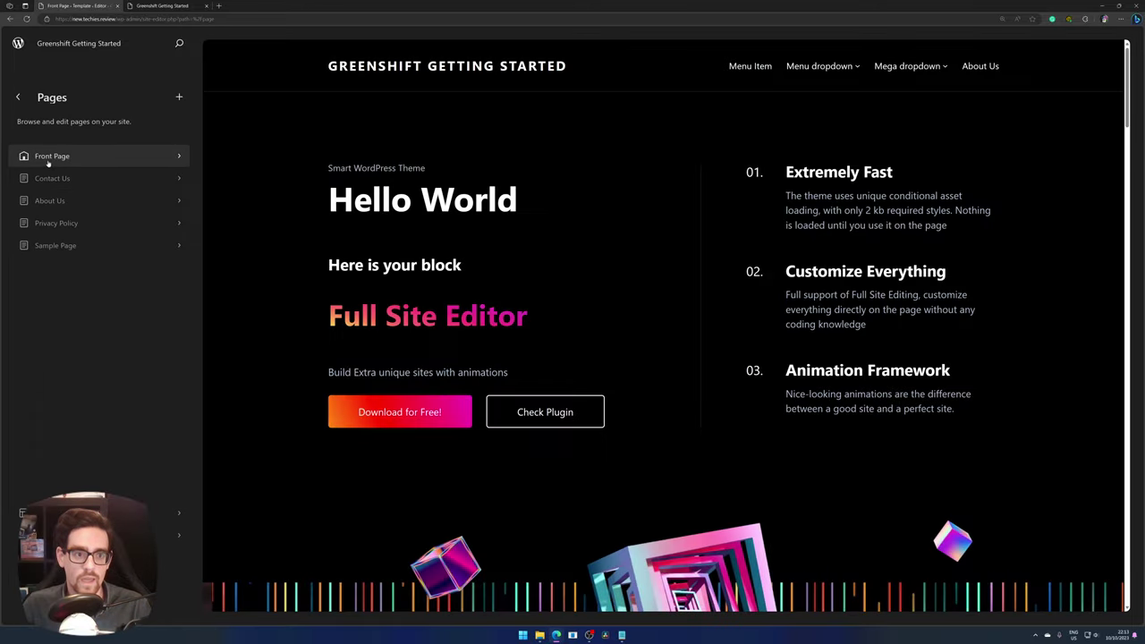
{"action": "left_click", "coordinate": [36, 157]}
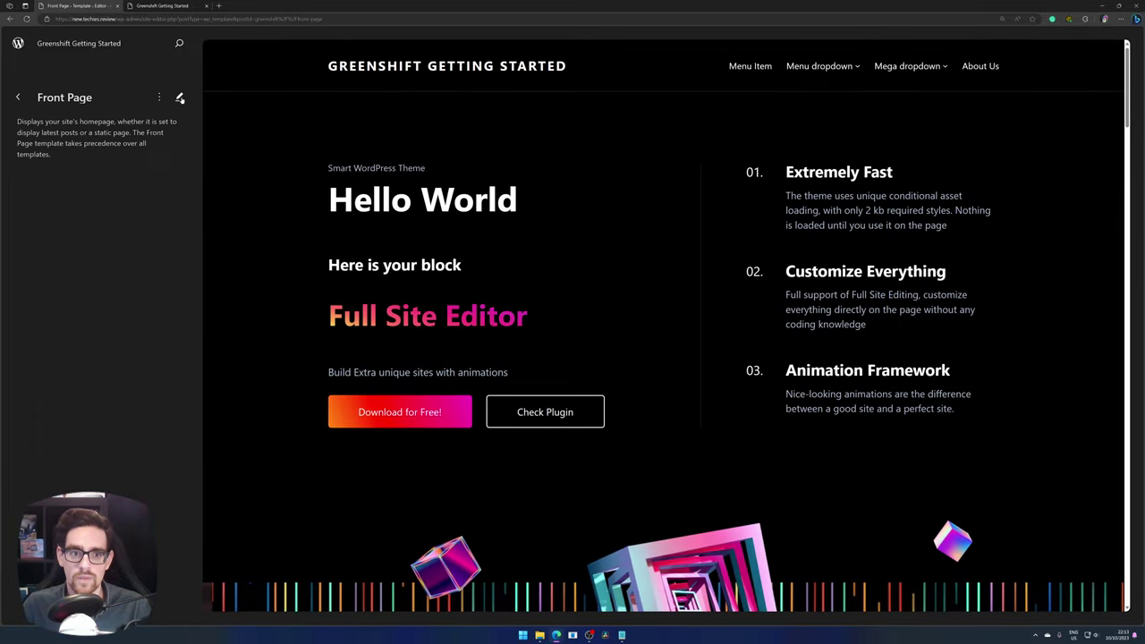
{"action": "left_click", "coordinate": [211, 121]}
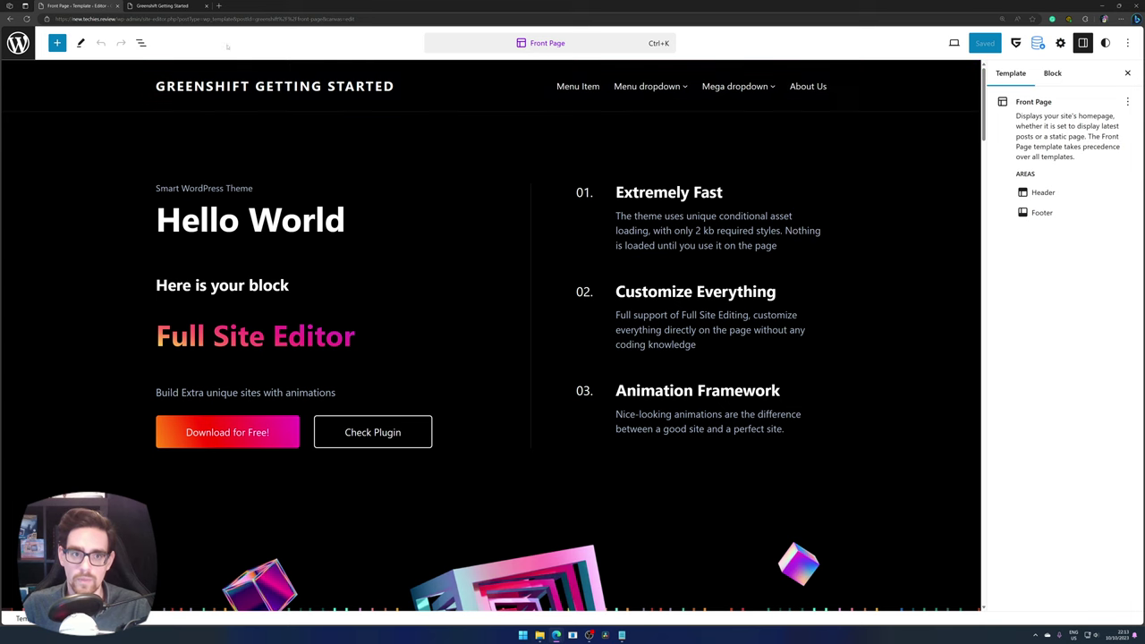
Reload the live site's homepage and look over its hero section.
{"action": "left_click", "coordinate": [161, 6]}
{"action": "left_click", "coordinate": [28, 19]}
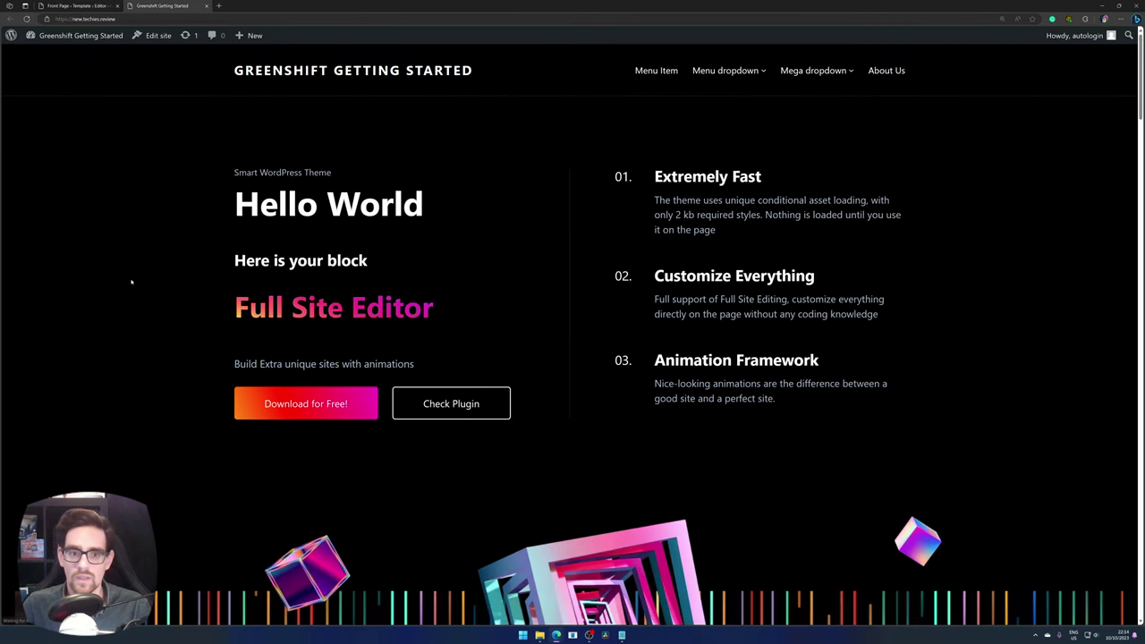
{"action": "scroll", "coordinate": [743, 311], "scroll_direction": "down", "scroll_amount": 4}
{"action": "scroll", "coordinate": [767, 332], "scroll_direction": "up", "scroll_amount": 4}
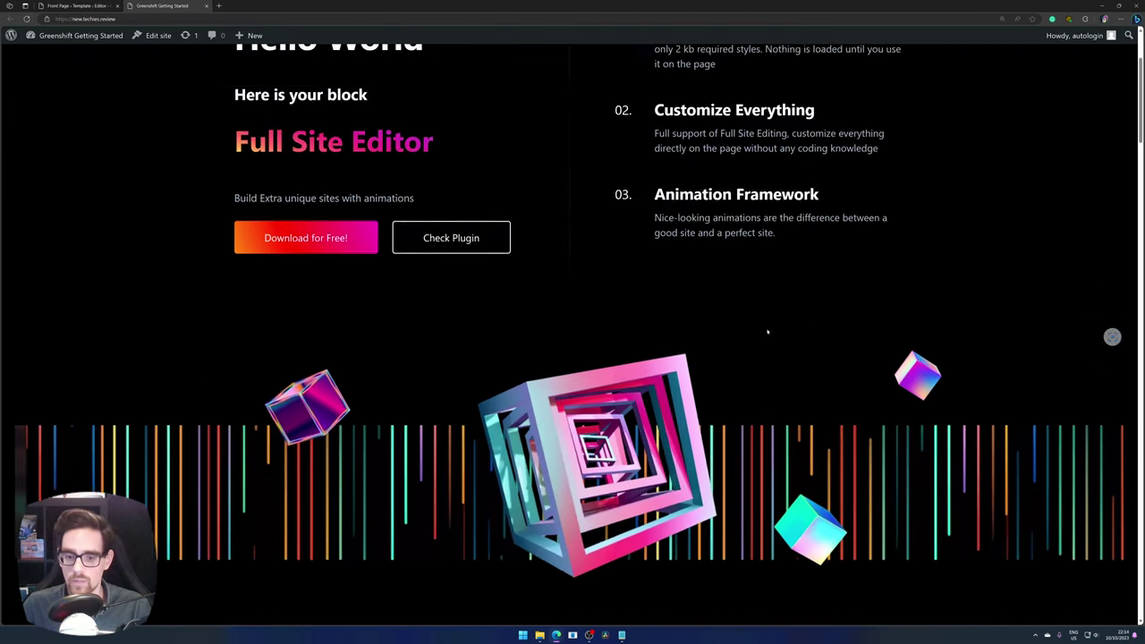
Show the Front Page's block structure and inspect the "Extremely Fast" paragraph and the "Check Plugin" button.
{"action": "left_click", "coordinate": [89, 6]}
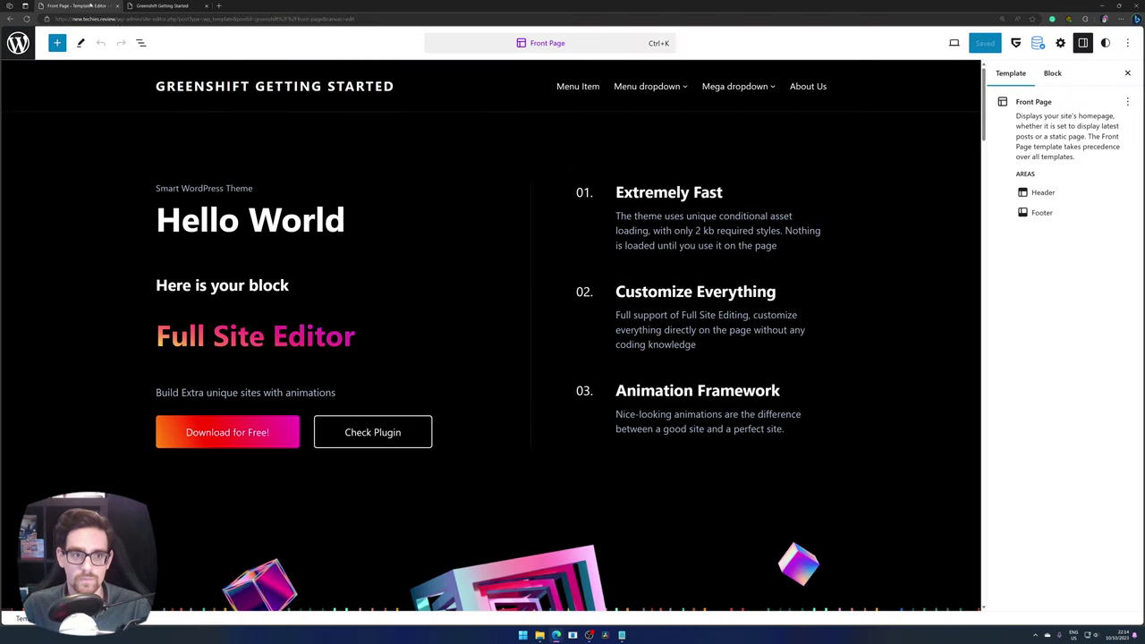
{"action": "left_click", "coordinate": [143, 43]}
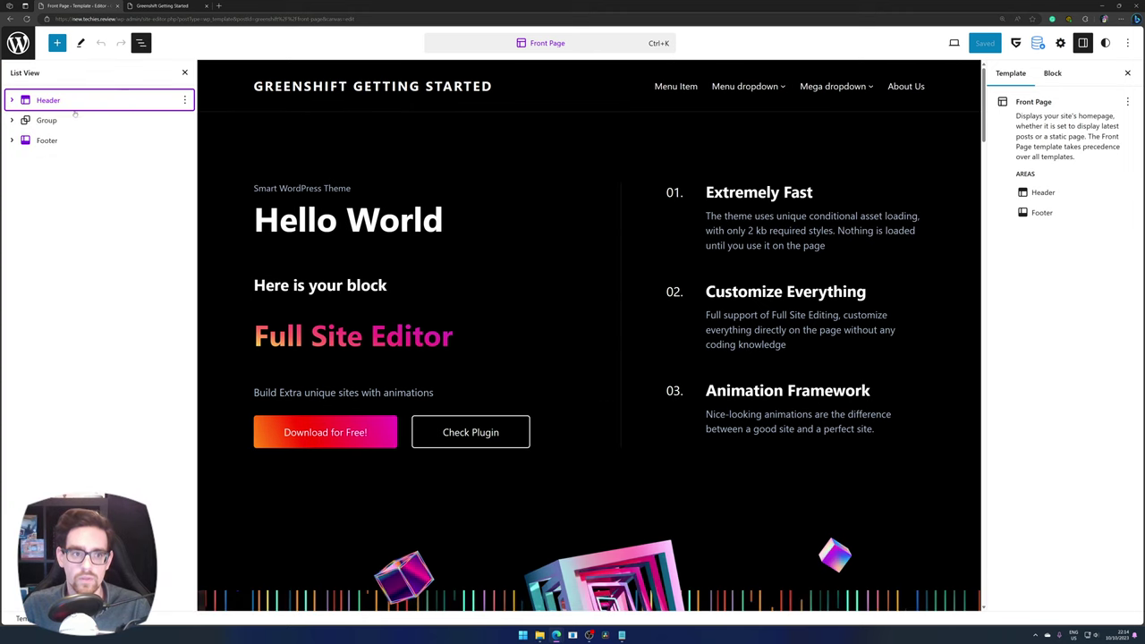
{"action": "left_click", "coordinate": [11, 121]}
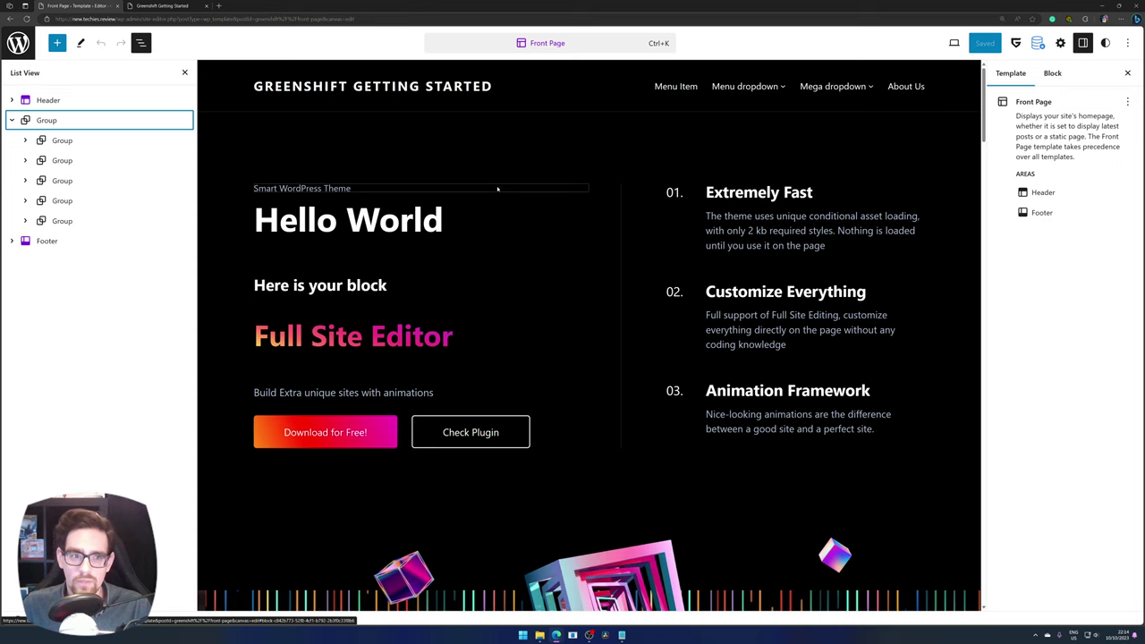
{"action": "left_click", "coordinate": [758, 244]}
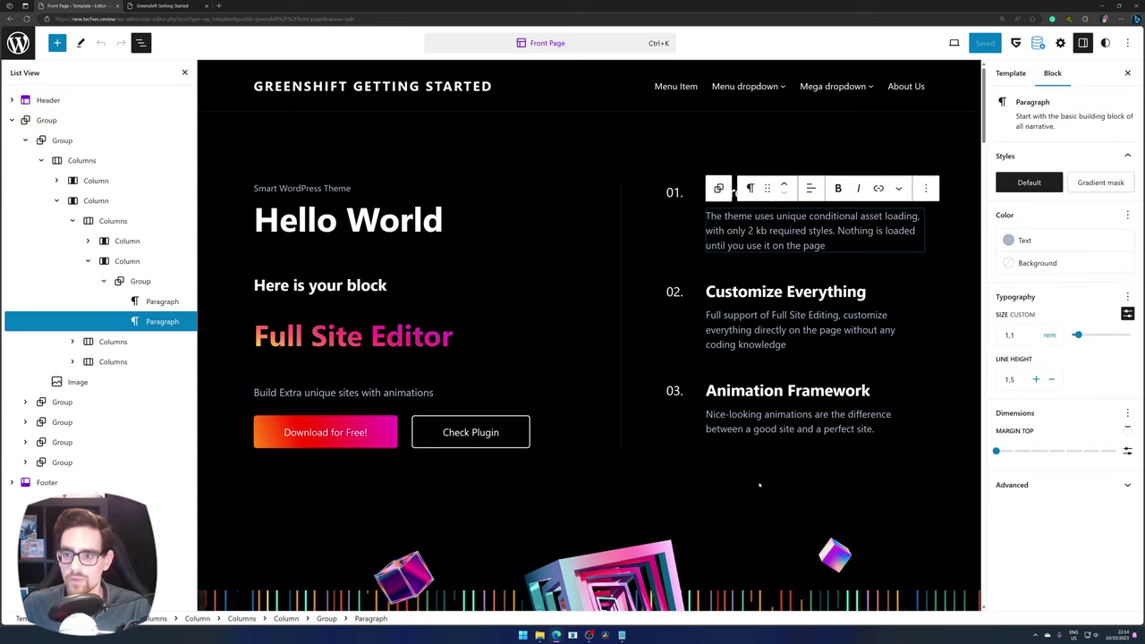
{"action": "left_click", "coordinate": [526, 431]}
{"action": "scroll", "coordinate": [592, 401], "scroll_direction": "down", "scroll_amount": 3}
{"action": "scroll", "coordinate": [590, 406], "scroll_direction": "up", "scroll_amount": 2}
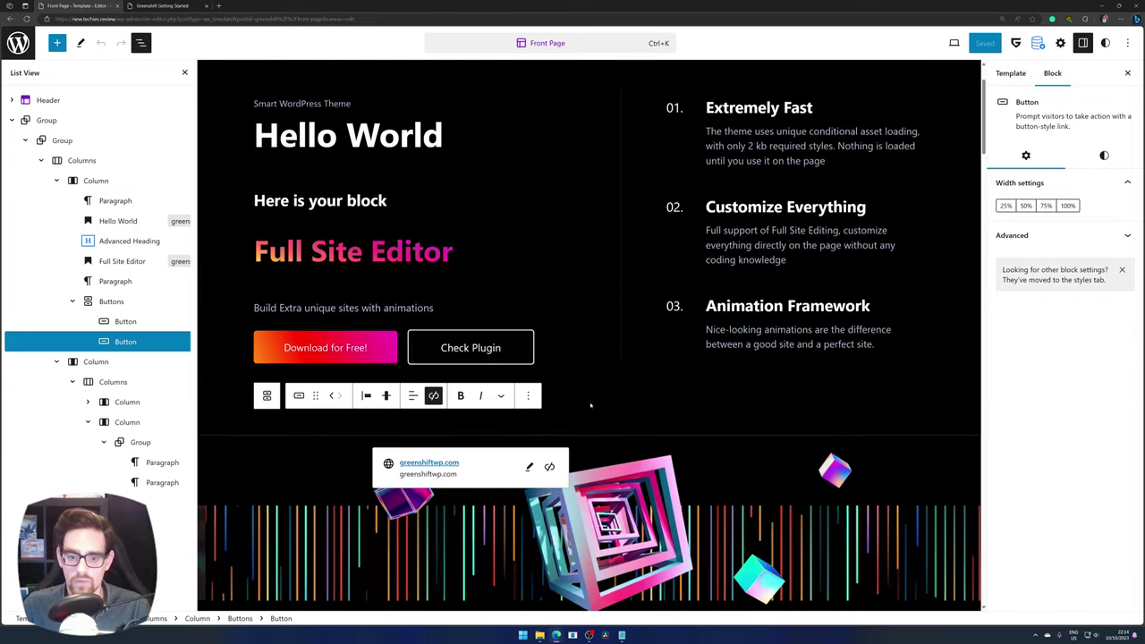
{"action": "scroll", "coordinate": [590, 405], "scroll_direction": "up", "scroll_amount": 2}
Compare the settings of the "Here is your block" Advanced Heading with those of the "Hello World" heading.
{"action": "left_click", "coordinate": [303, 268]}
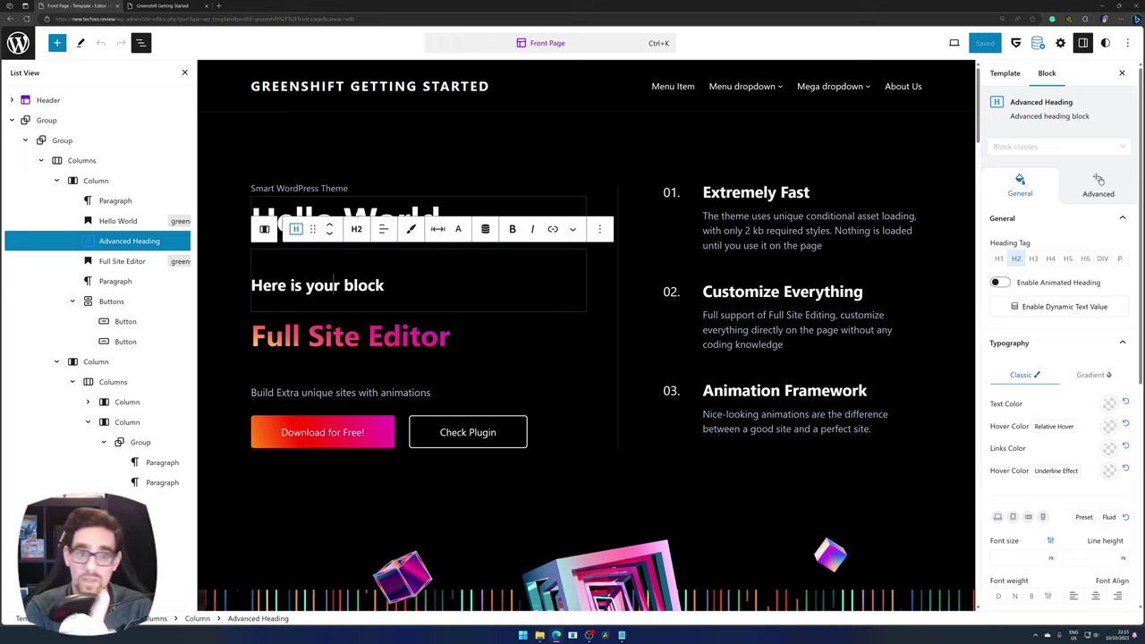
{"action": "left_click", "coordinate": [376, 211]}
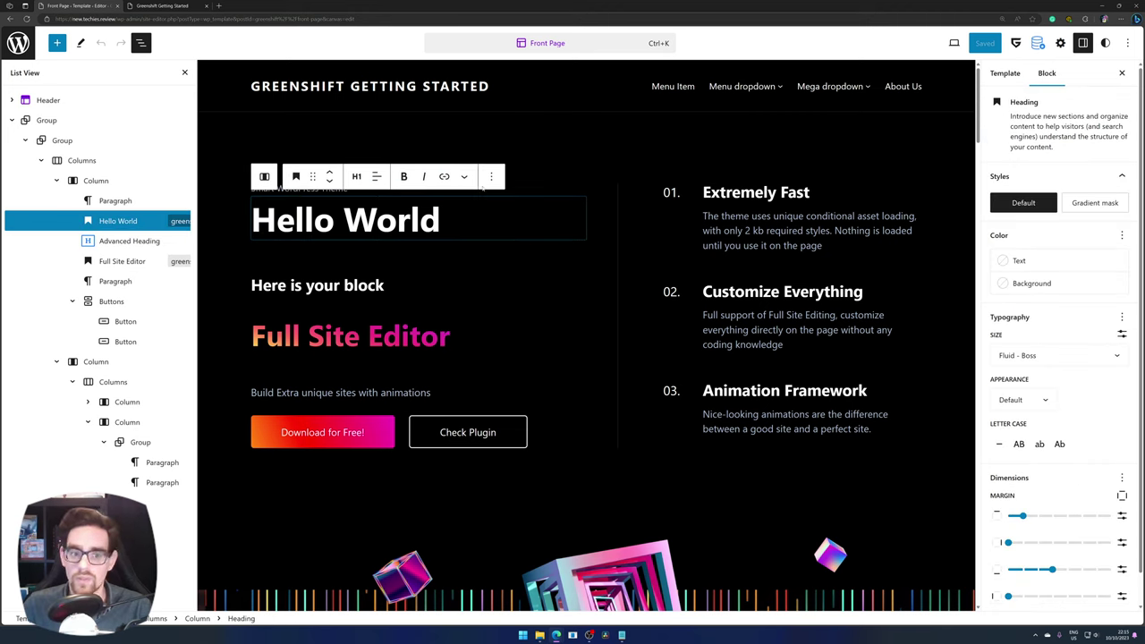
{"action": "left_click", "coordinate": [305, 285]}
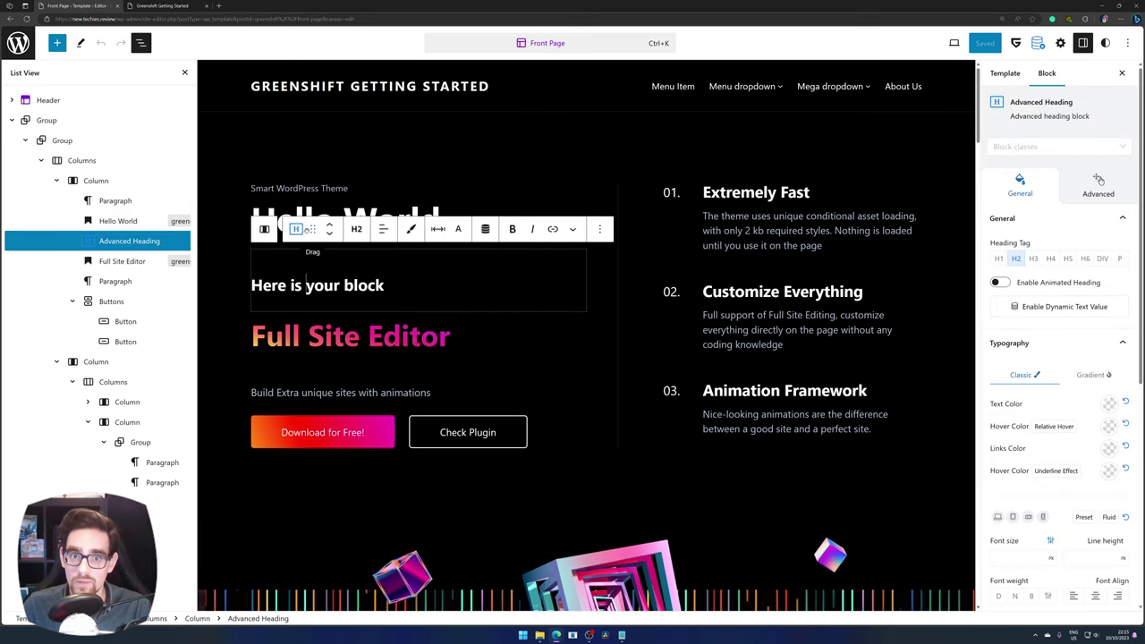
{"action": "left_click", "coordinate": [572, 150]}
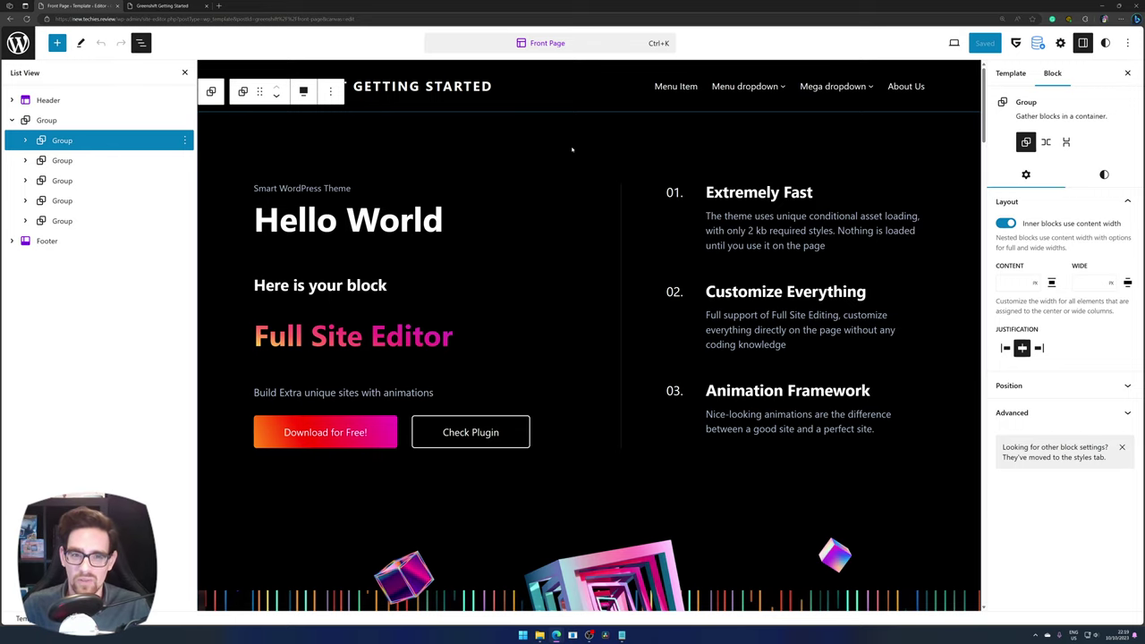
Delete the main content group between the header and footer of the Front Page template.
{"action": "left_click", "coordinate": [54, 120]}
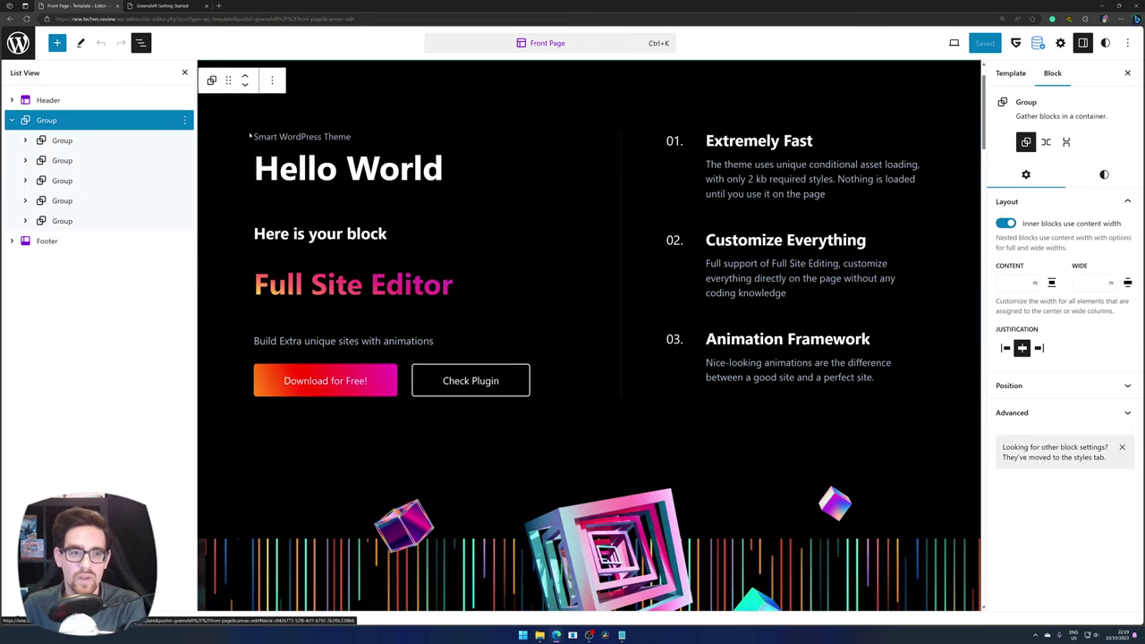
{"action": "left_click", "coordinate": [185, 119]}
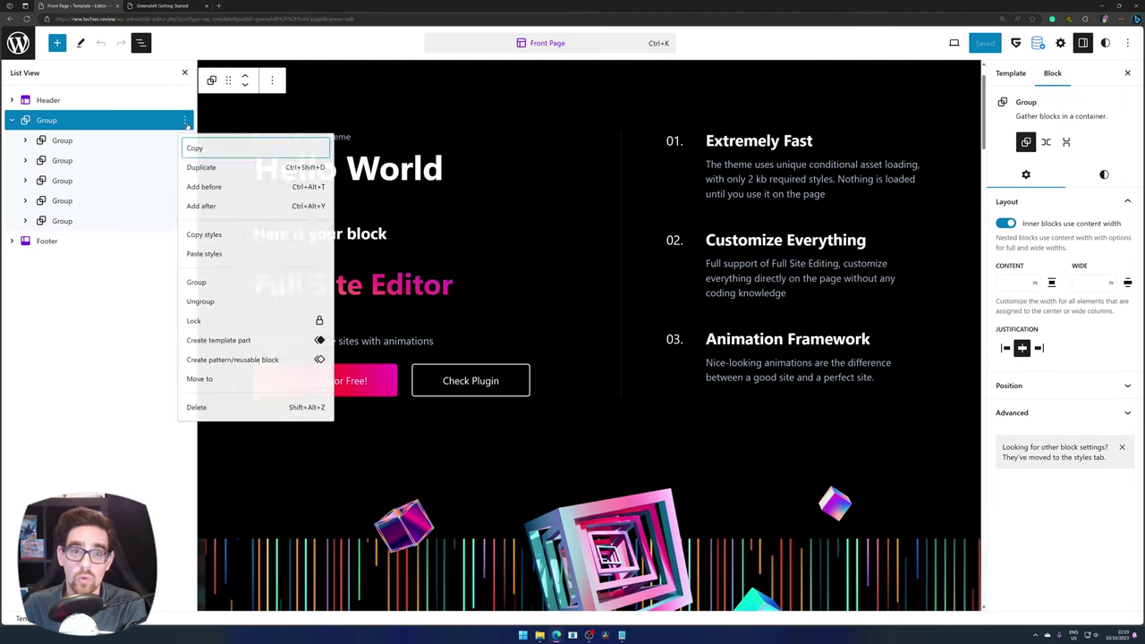
{"action": "left_click", "coordinate": [207, 408]}
{"action": "left_click", "coordinate": [349, 378]}
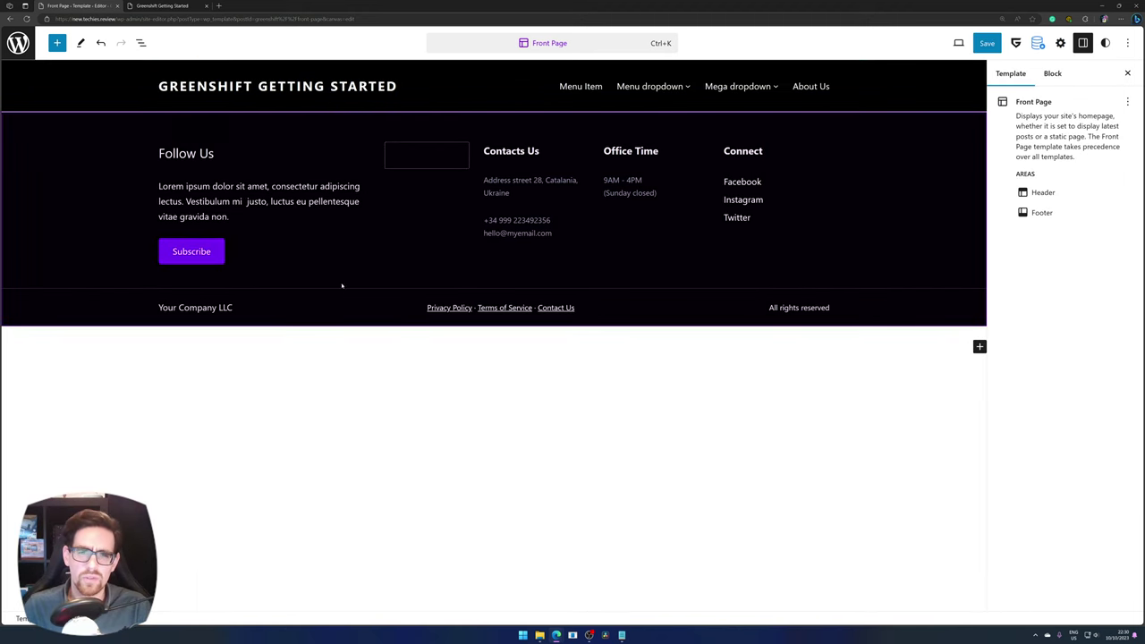
Browse the Greenshift Footer, General, Header and Hero Headers pattern categories.
{"action": "left_click", "coordinate": [57, 48]}
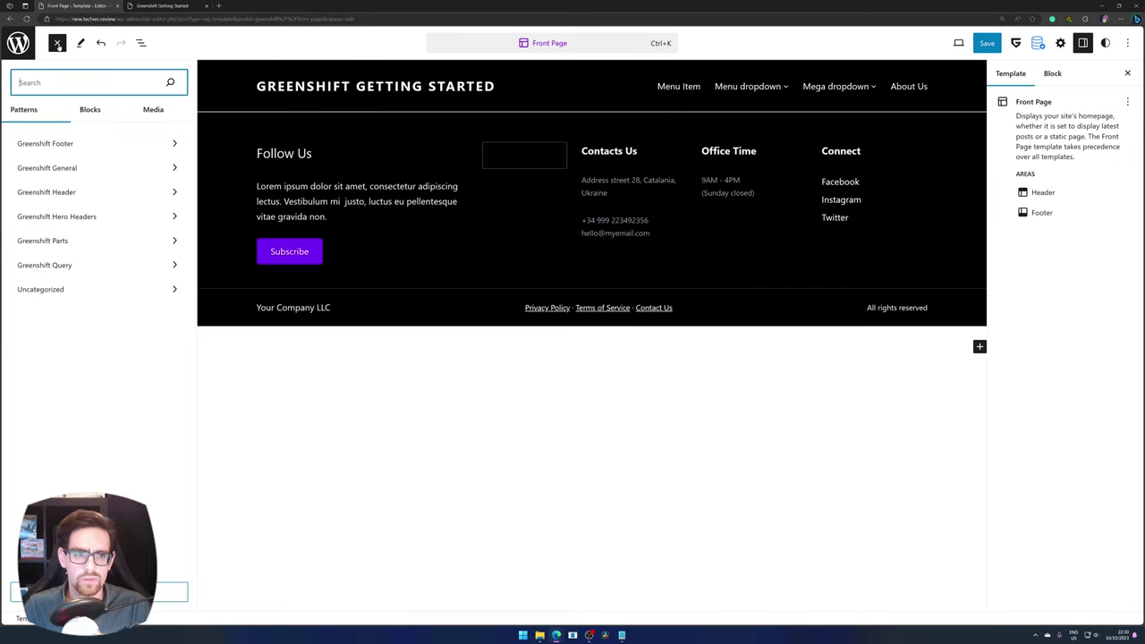
{"action": "left_click", "coordinate": [86, 145]}
{"action": "left_click", "coordinate": [97, 168]}
{"action": "left_click", "coordinate": [97, 191]}
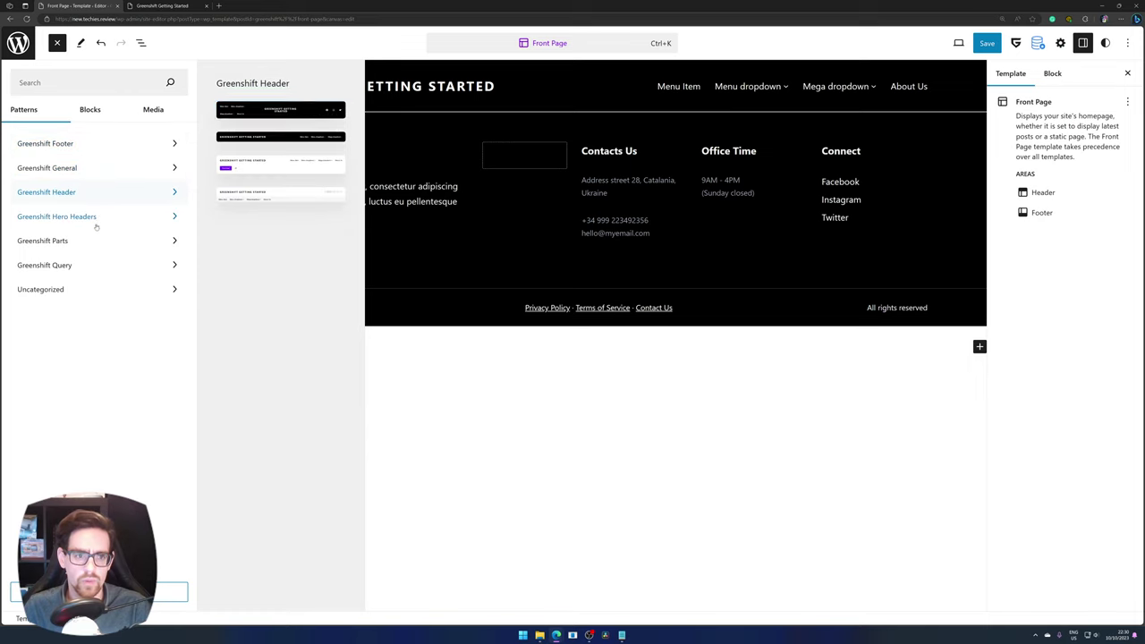
{"action": "left_click", "coordinate": [98, 218]}
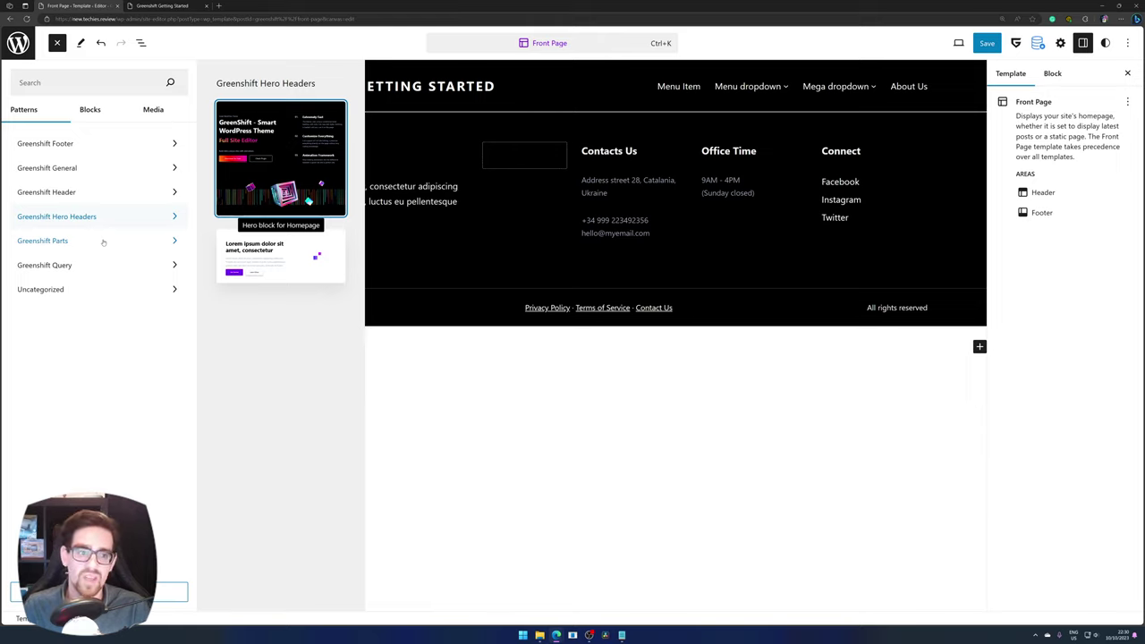
Insert a Greenshift Row block between the header and the footer.
{"action": "left_click", "coordinate": [89, 108]}
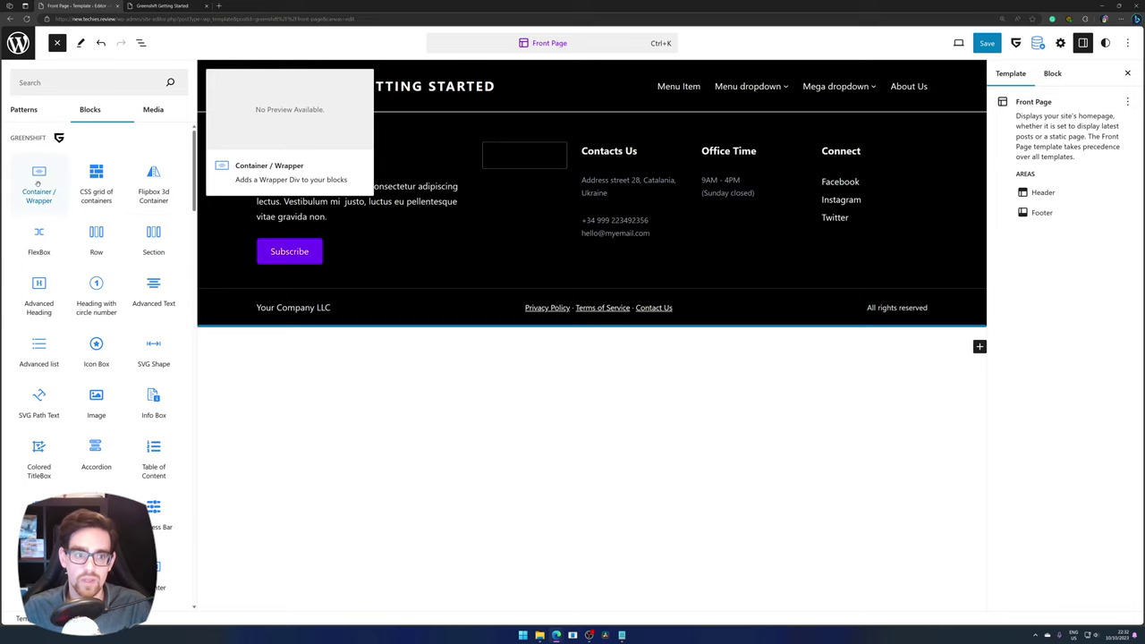
{"action": "left_click_drag", "start_coordinate": [94, 242], "coordinate": [429, 123]}
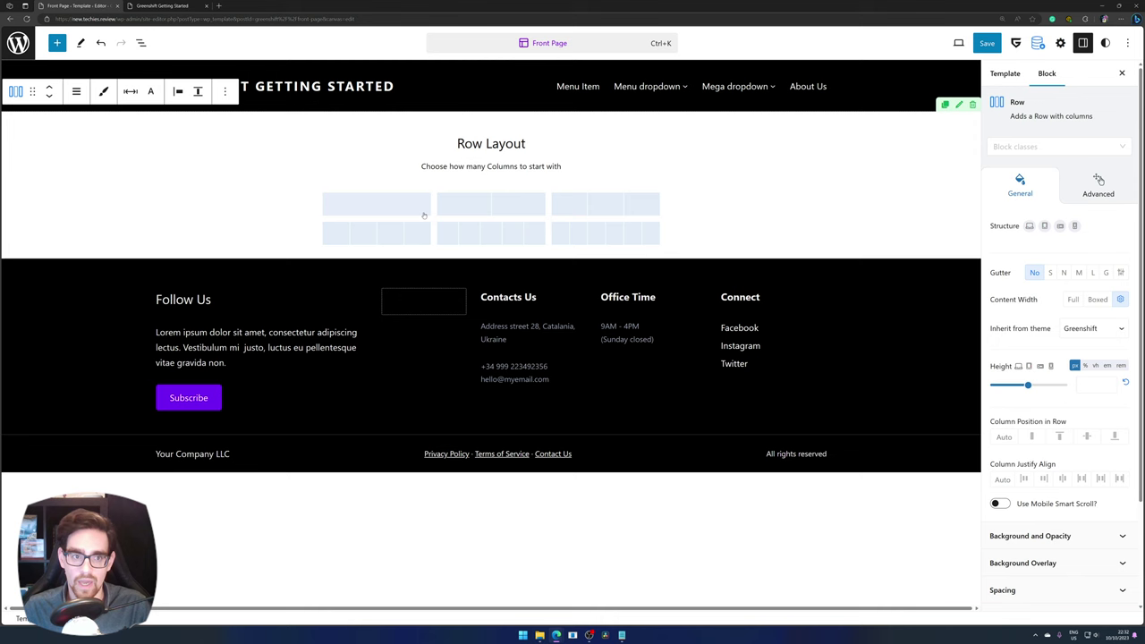
Give the Row a two-column layout and add a Greenshift Advanced Heading block to its first column.
{"action": "left_click", "coordinate": [447, 208]}
{"action": "left_click", "coordinate": [57, 42]}
{"action": "left_click", "coordinate": [111, 109]}
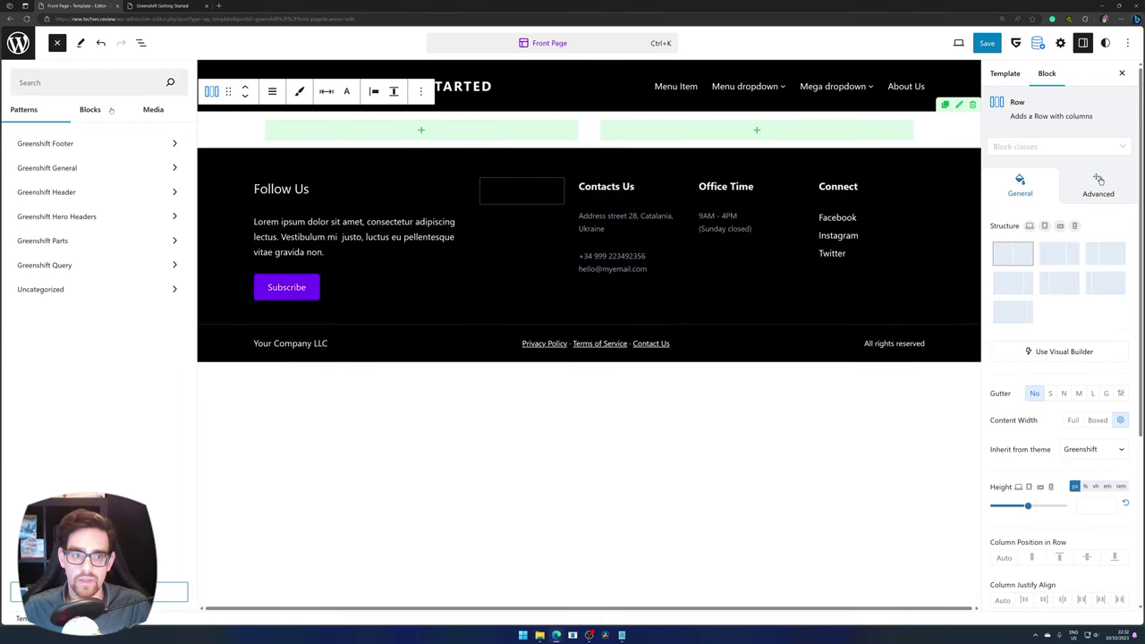
{"action": "mouse_move", "coordinate": [41, 293]}
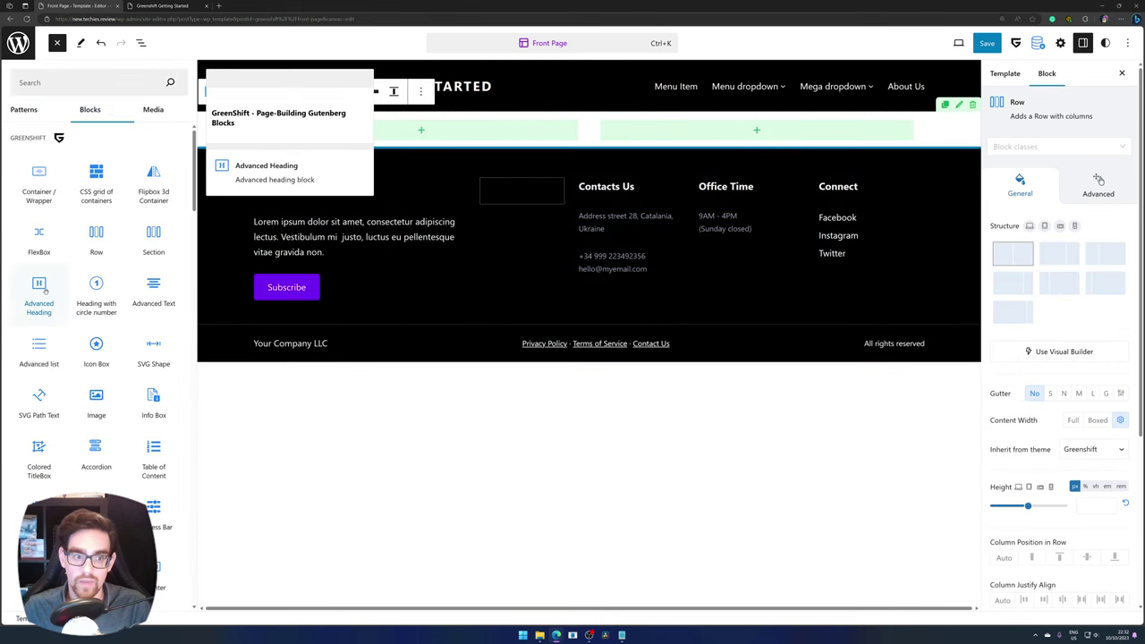
{"action": "left_click_drag", "start_coordinate": [41, 294], "coordinate": [396, 130]}
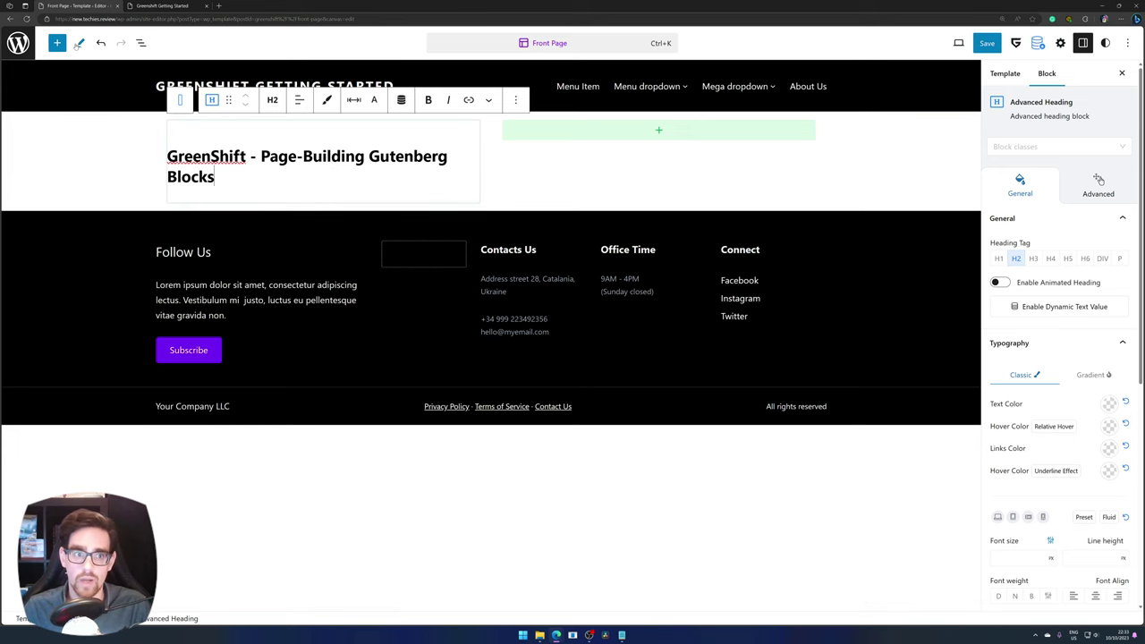
Add a Greenshift Advanced Text block below the heading in the first column.
{"action": "left_click", "coordinate": [56, 42]}
{"action": "mouse_move", "coordinate": [153, 291]}
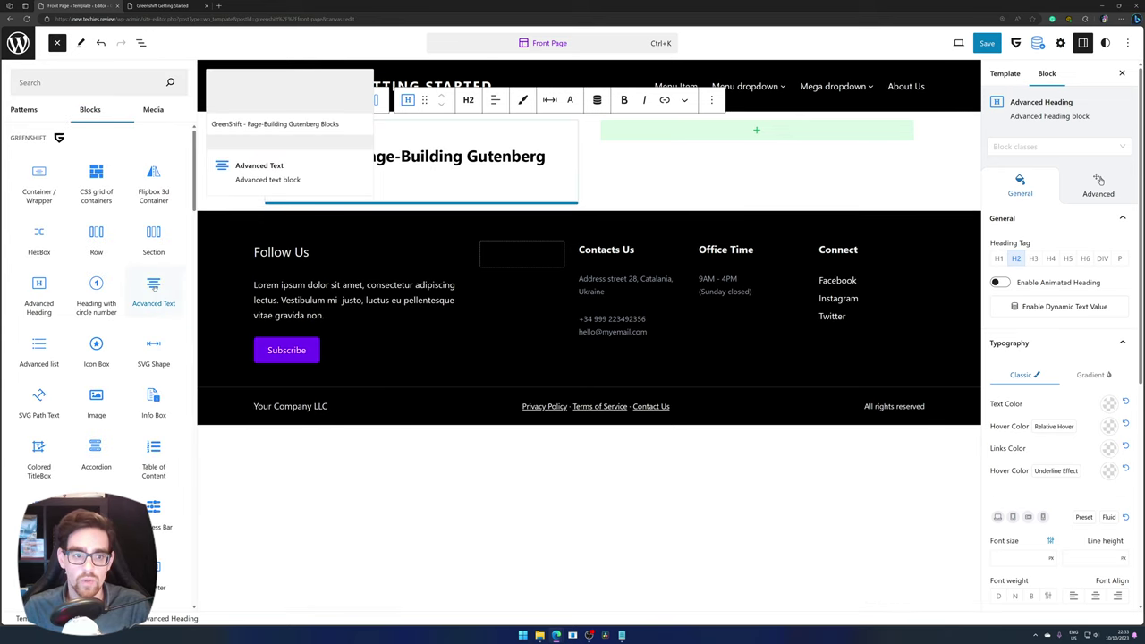
{"action": "left_click_drag", "start_coordinate": [153, 291], "coordinate": [340, 204]}
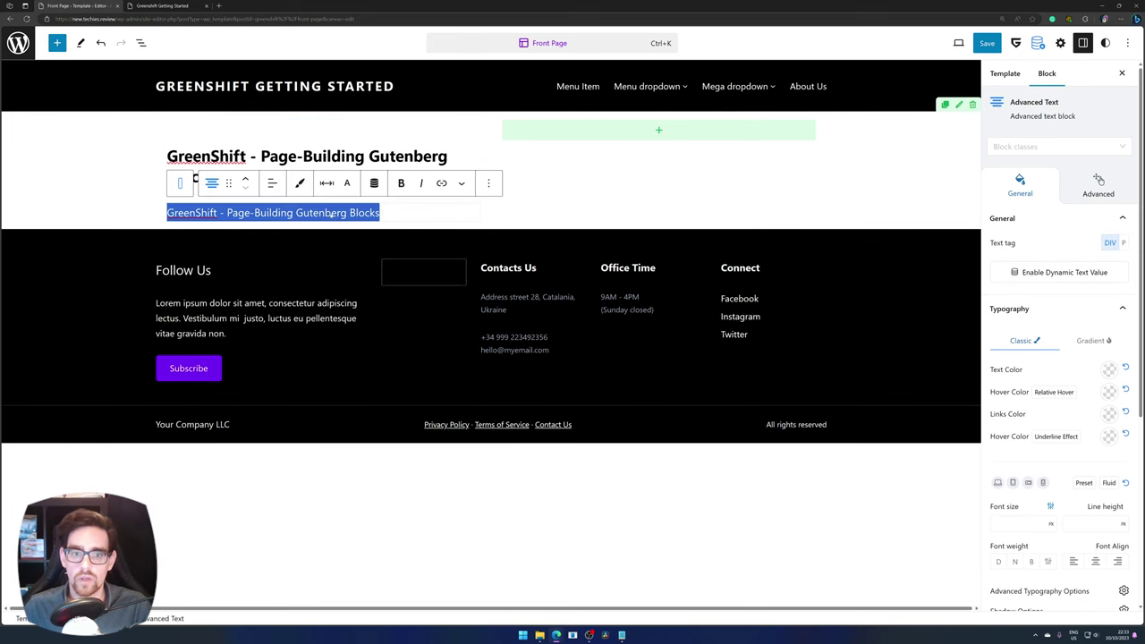
{"action": "left_click", "coordinate": [56, 42]}
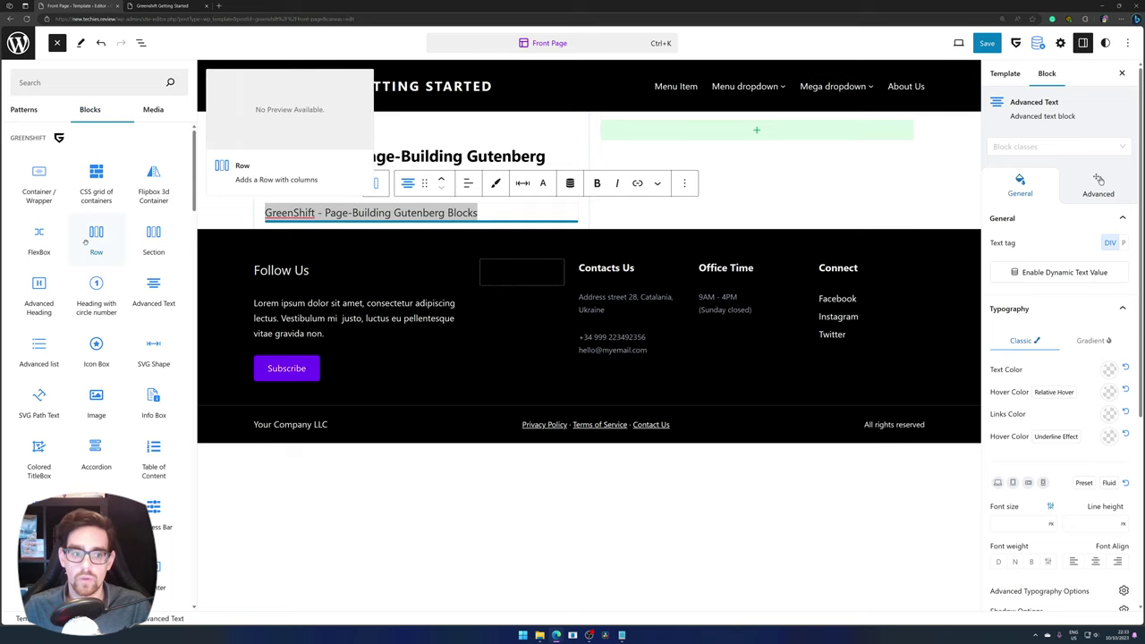
{"action": "scroll", "coordinate": [96, 237], "scroll_direction": "down", "scroll_amount": 2}
{"action": "left_click_drag", "start_coordinate": [96, 327], "coordinate": [723, 131]}
{"action": "left_click", "coordinate": [582, 202]}
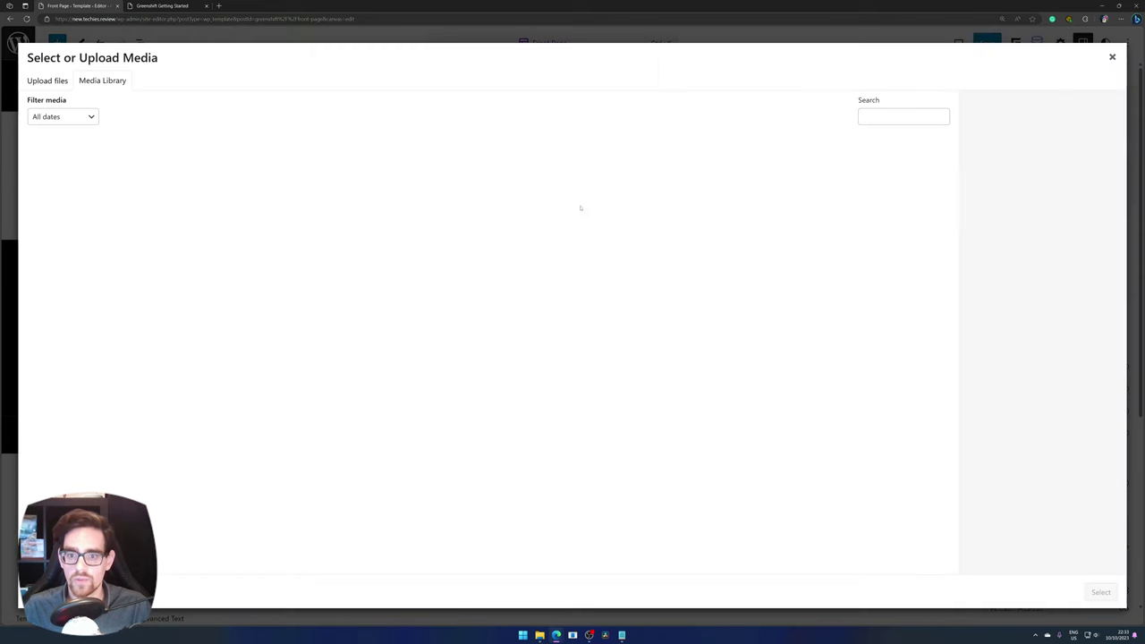
{"action": "left_click", "coordinate": [92, 189]}
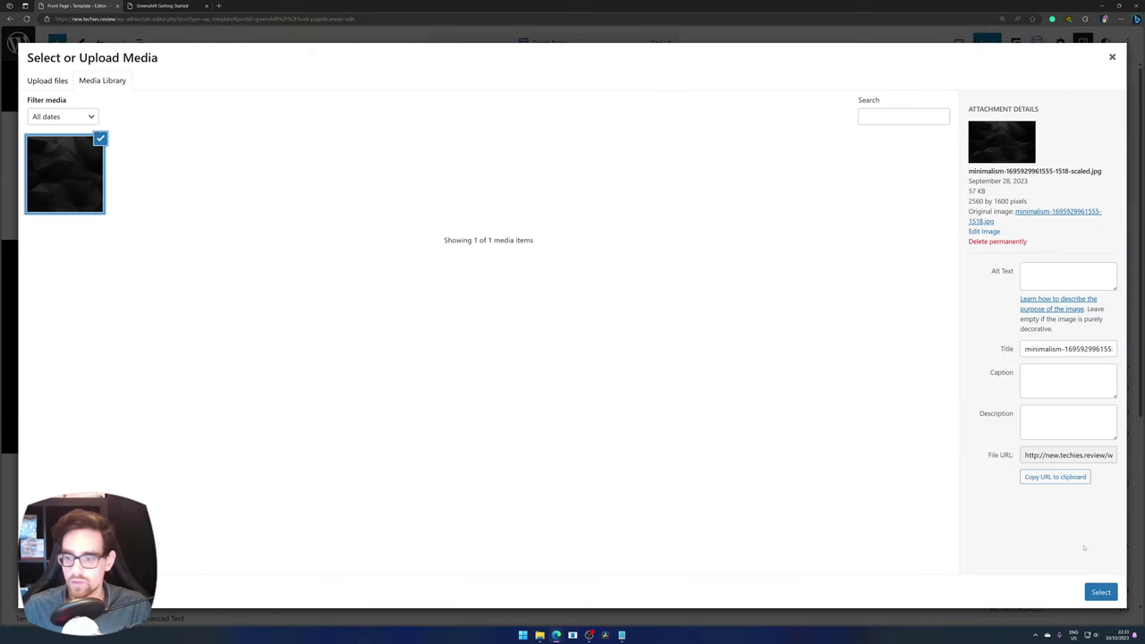
{"action": "left_click", "coordinate": [1100, 592]}
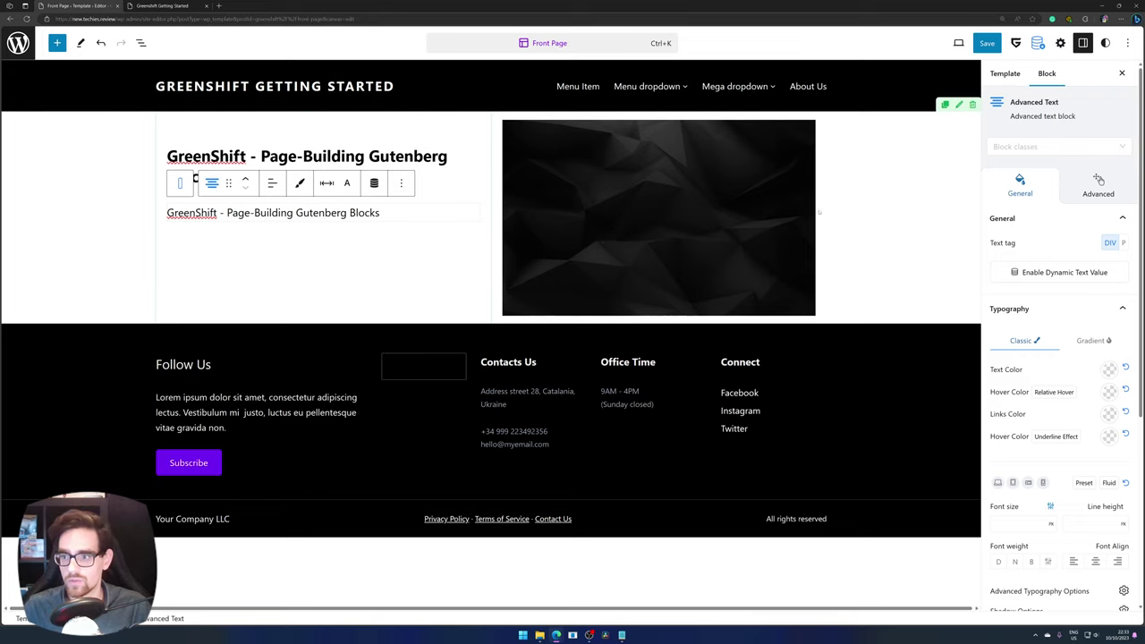
Add a Greenshift Button block below the Advanced Text in the first column.
{"action": "left_click", "coordinate": [56, 42]}
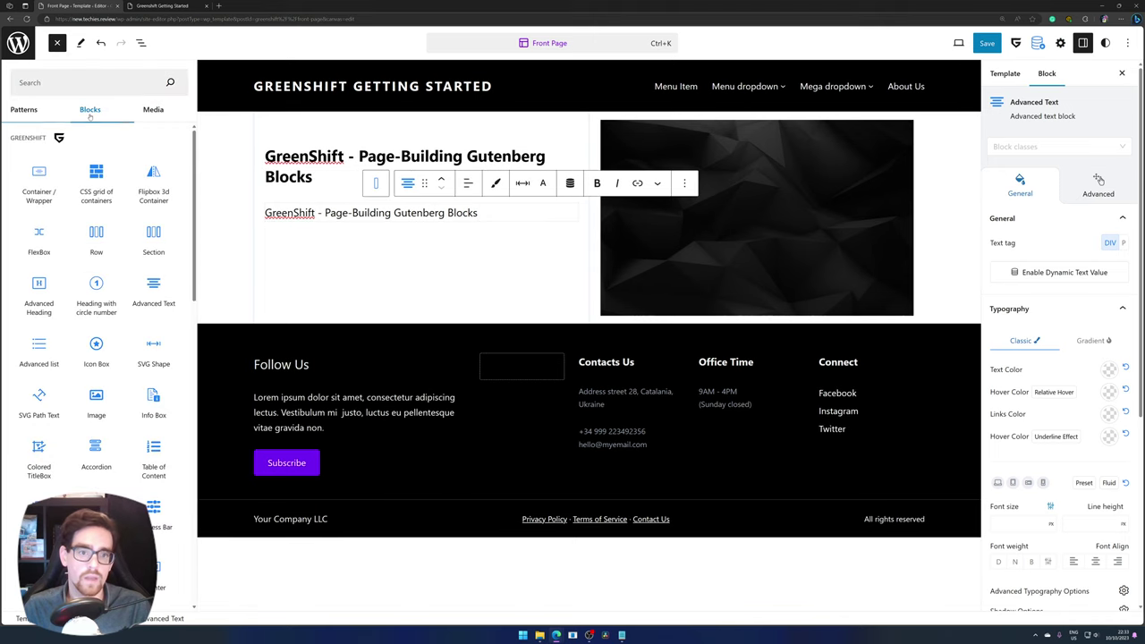
{"action": "scroll", "coordinate": [111, 327], "scroll_direction": "down", "scroll_amount": 1}
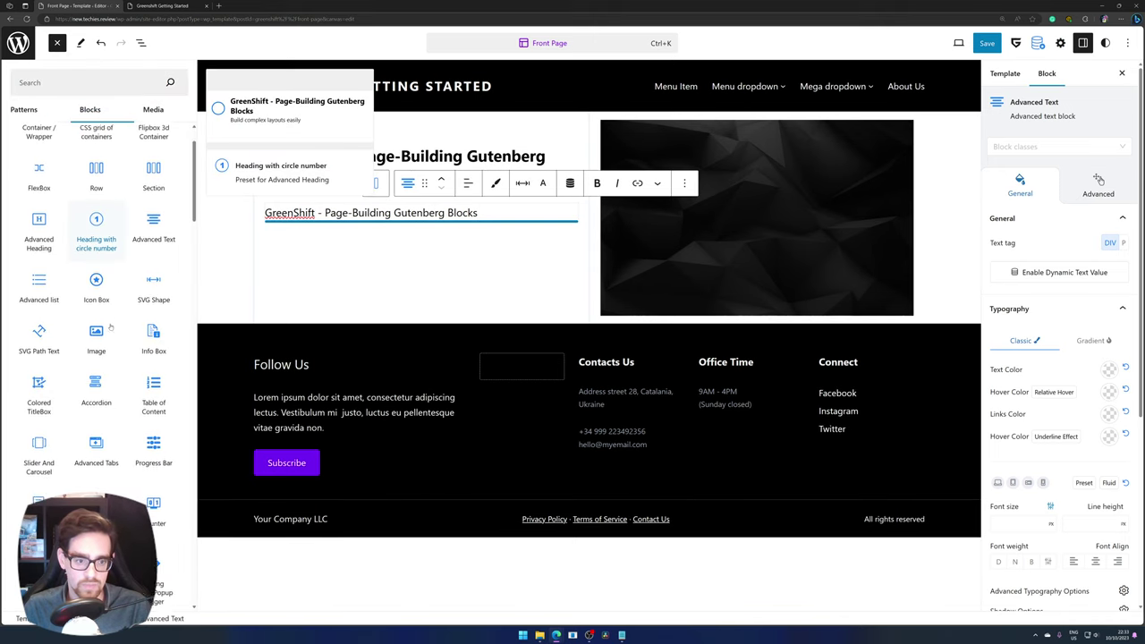
{"action": "scroll", "coordinate": [118, 353], "scroll_direction": "down", "scroll_amount": 1}
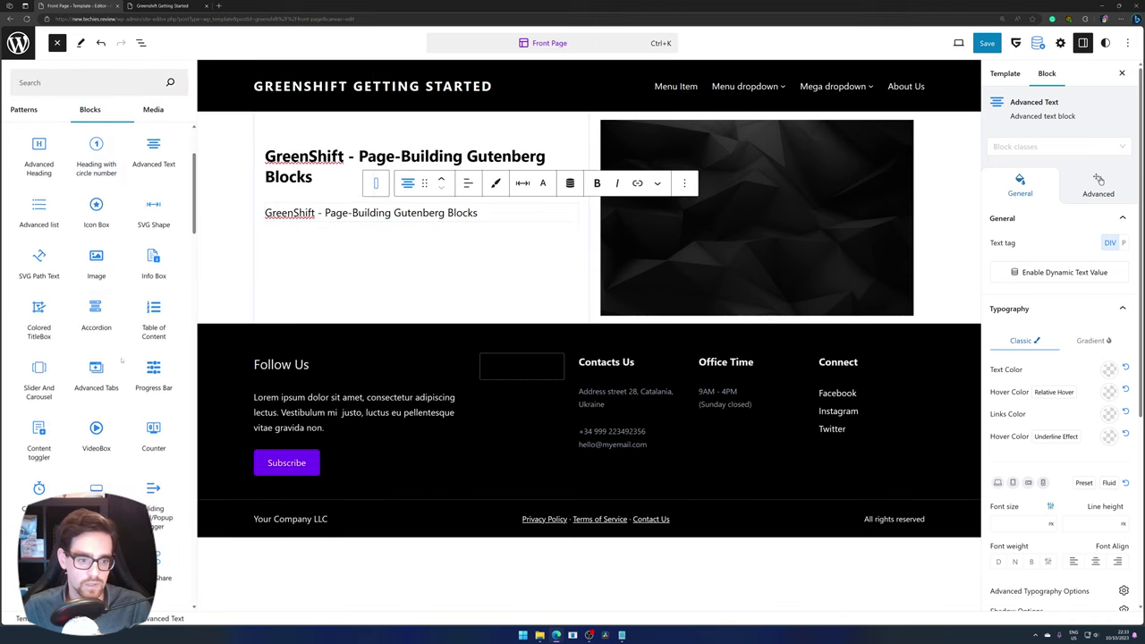
{"action": "scroll", "coordinate": [122, 360], "scroll_direction": "down", "scroll_amount": 1}
{"action": "left_click_drag", "start_coordinate": [106, 417], "coordinate": [366, 255]}
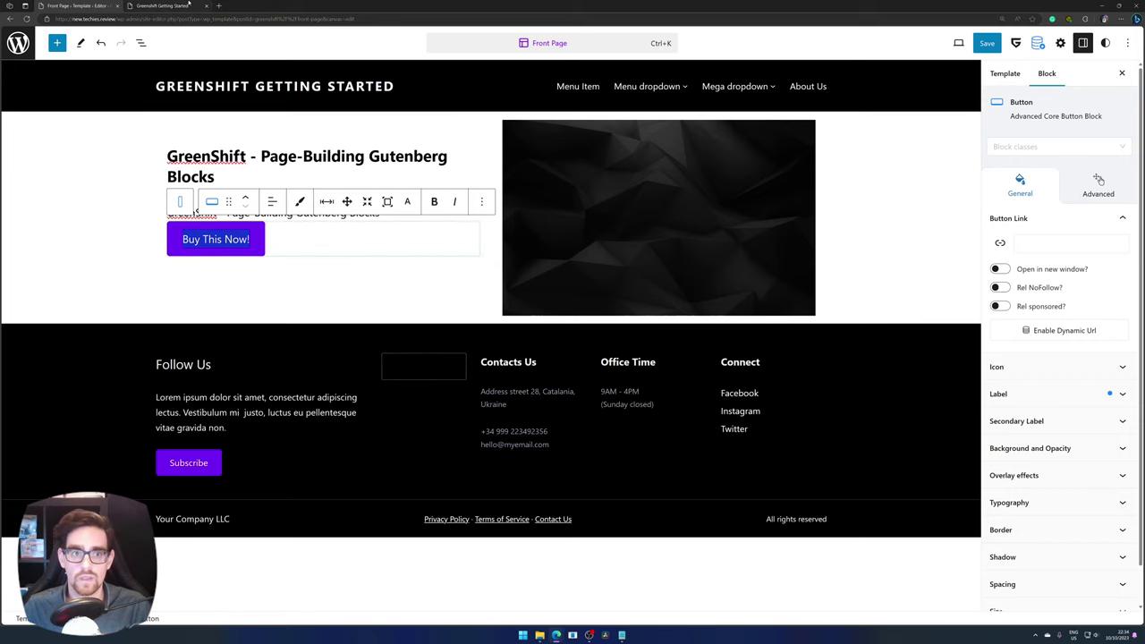
Open greenshiftwp.com in a new browser tab.
{"action": "left_click", "coordinate": [219, 6]}
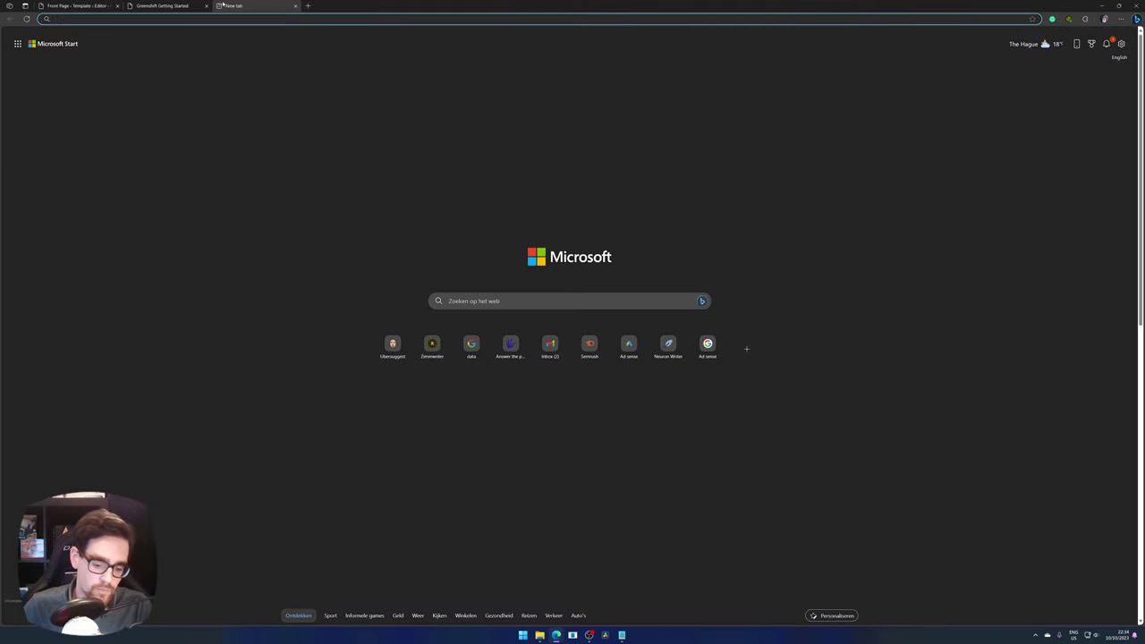
{"action": "type", "text": "greenshiftwp.com"}
{"action": "key", "text": "Return"}
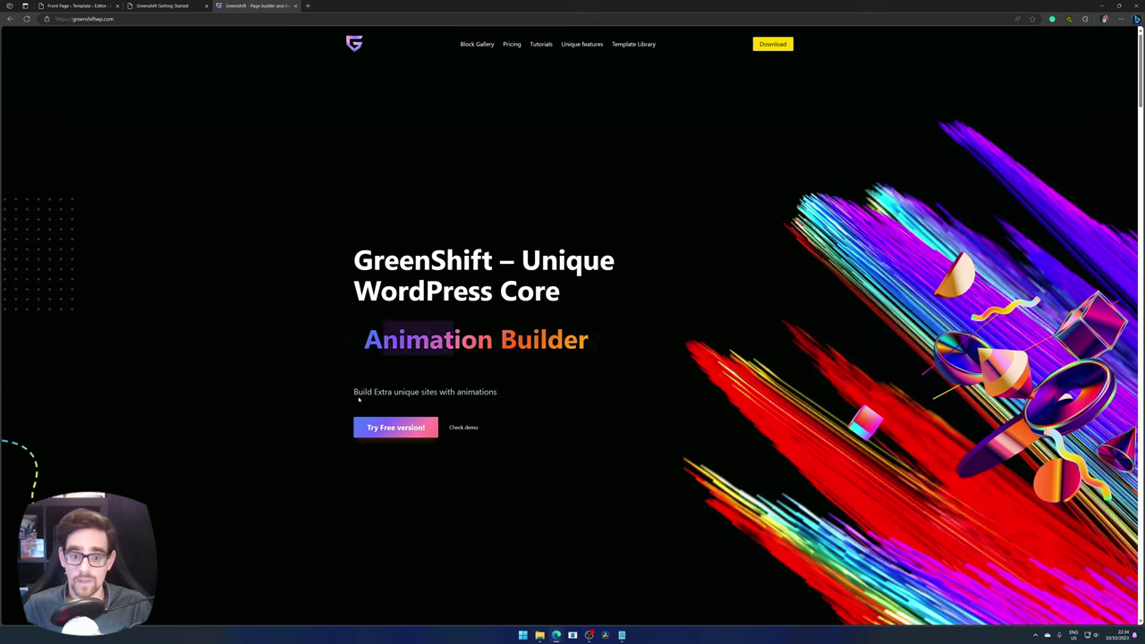
Examine the Greenshift homepage's hero text and animations, its feature cards and the Advanced Design Options section.
{"action": "left_click_drag", "start_coordinate": [355, 392], "coordinate": [403, 417]}
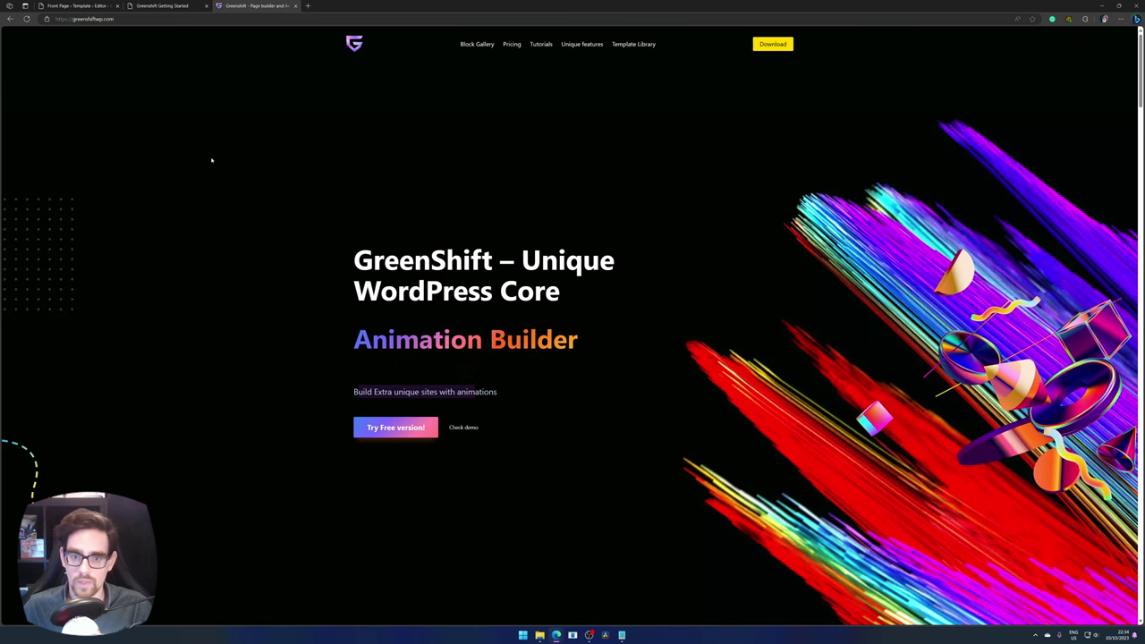
{"action": "scroll", "coordinate": [478, 509], "scroll_direction": "down", "scroll_amount": 6}
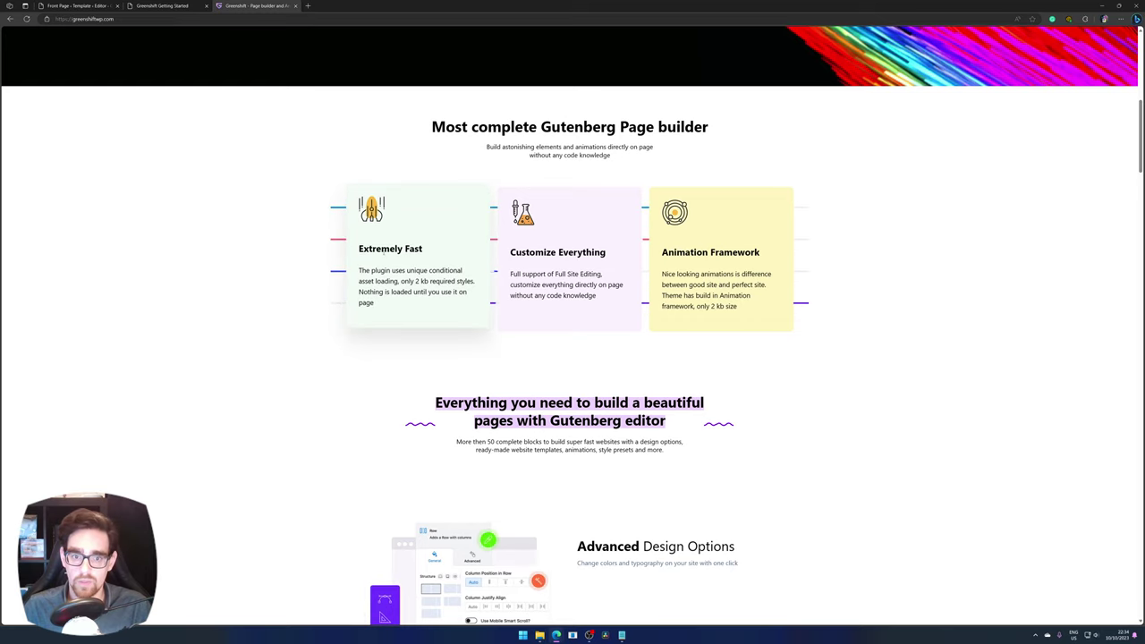
{"action": "left_click_drag", "start_coordinate": [412, 293], "coordinate": [359, 280]}
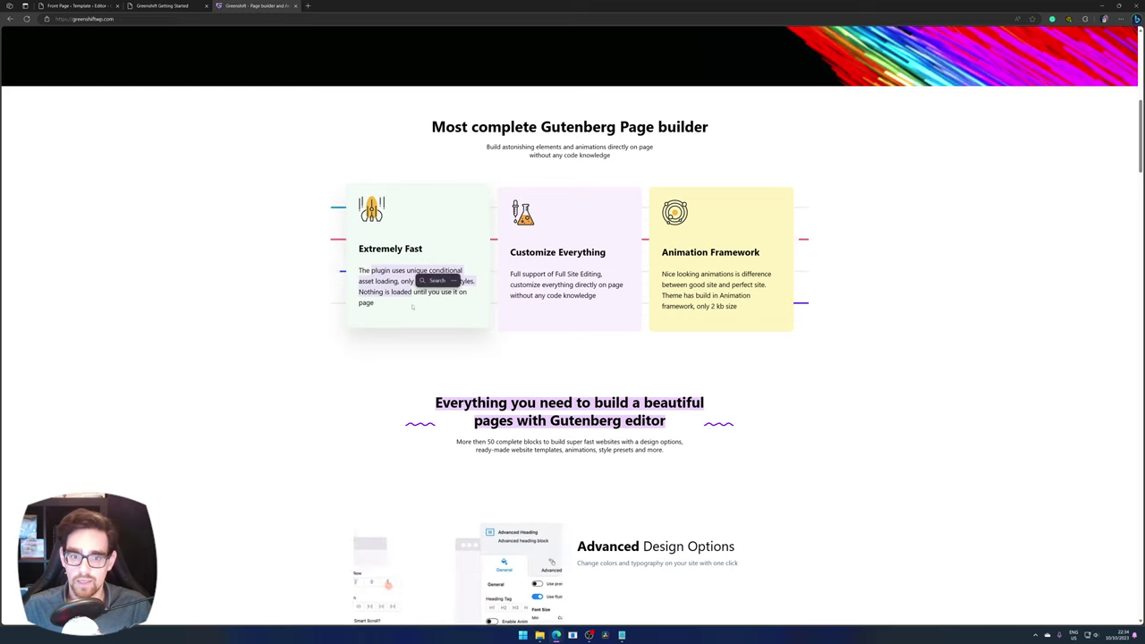
{"action": "scroll", "coordinate": [392, 378], "scroll_direction": "down", "scroll_amount": 3}
{"action": "scroll", "coordinate": [392, 379], "scroll_direction": "down", "scroll_amount": 3}
{"action": "scroll", "coordinate": [391, 379], "scroll_direction": "up", "scroll_amount": 2}
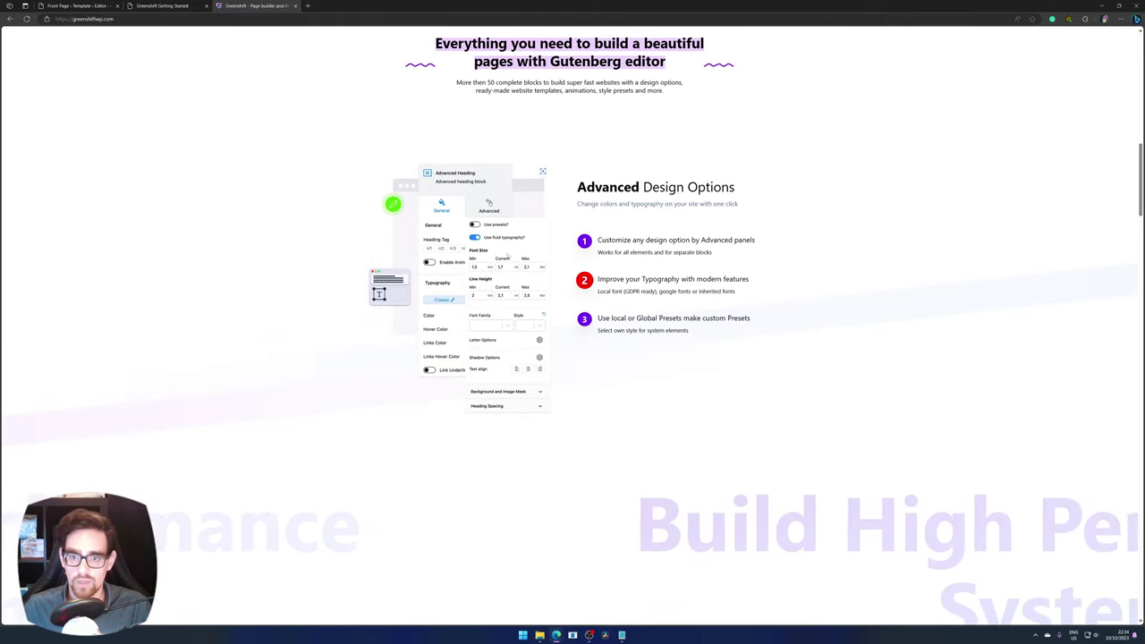
{"action": "left_click_drag", "start_coordinate": [609, 188], "coordinate": [682, 189]}
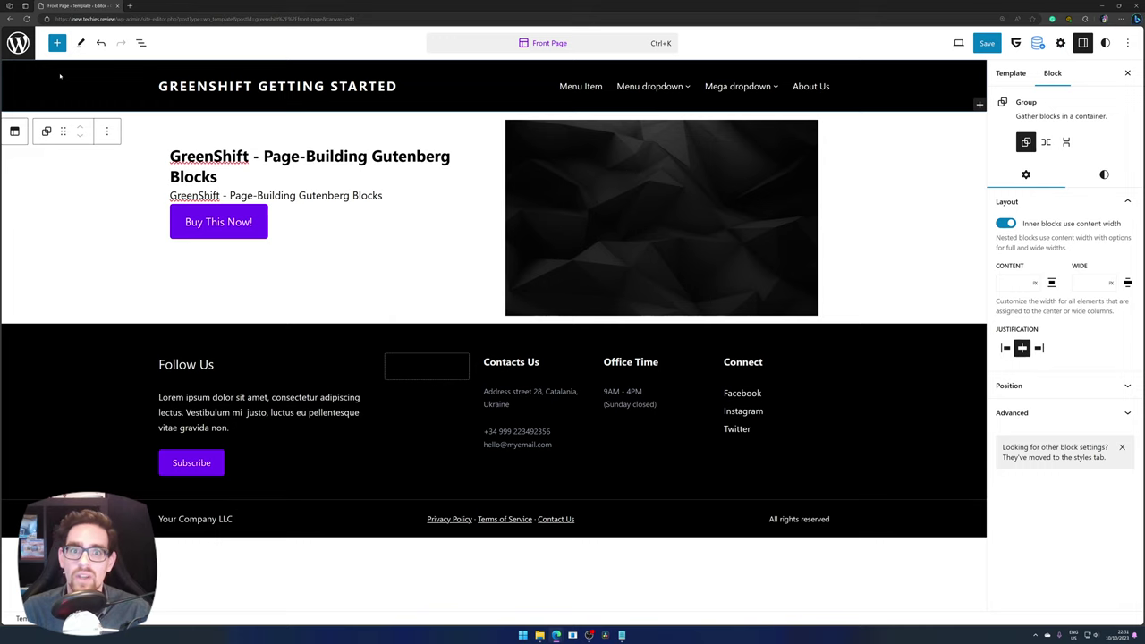
Select the two-column Row block between the header and footer of the Front Page template.
{"action": "left_click", "coordinate": [14, 131]}
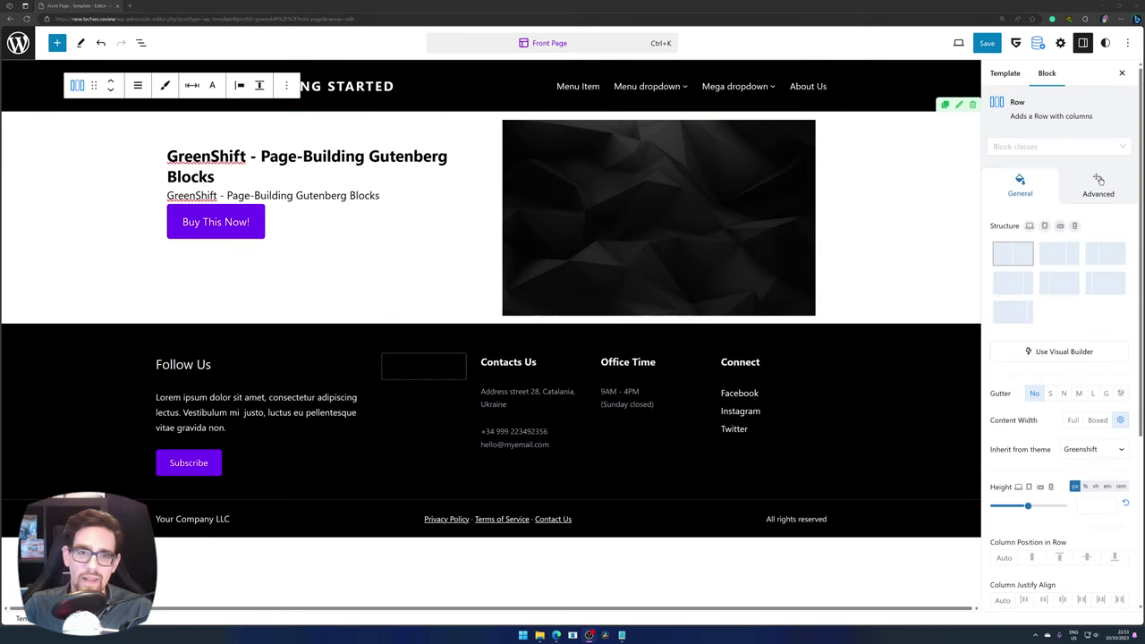